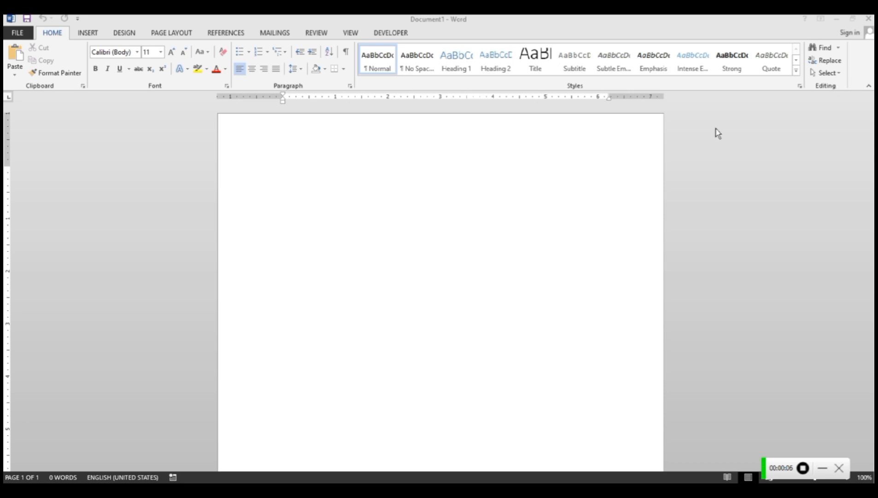
Step: Insert the built-in Filigree cover page into the blank document
{"action": "left_click", "coordinate": [92, 40]}
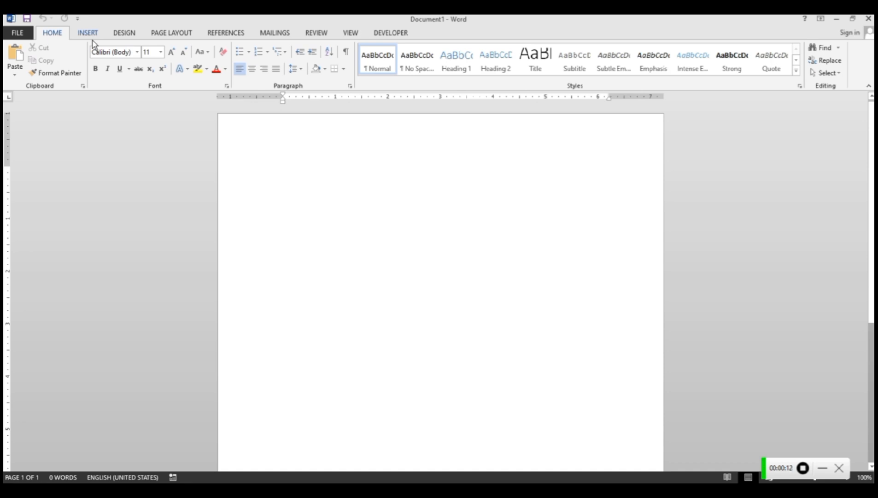
{"action": "left_click", "coordinate": [93, 35]}
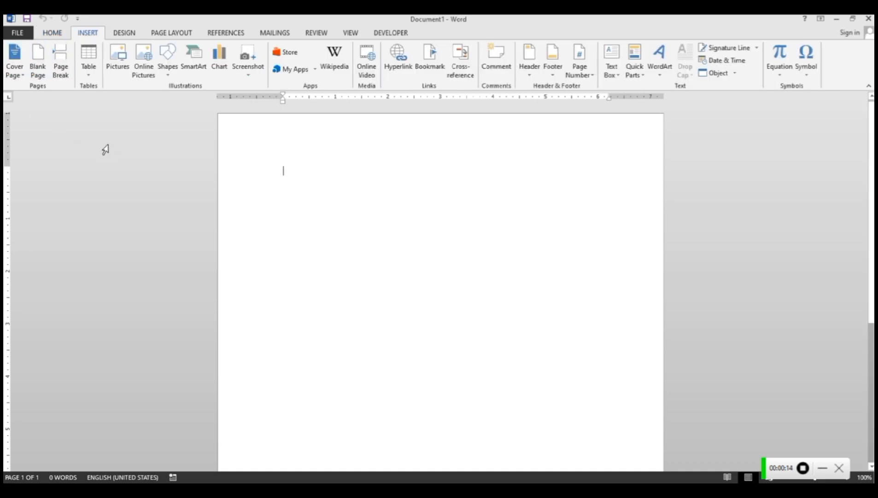
{"action": "left_click", "coordinate": [20, 78]}
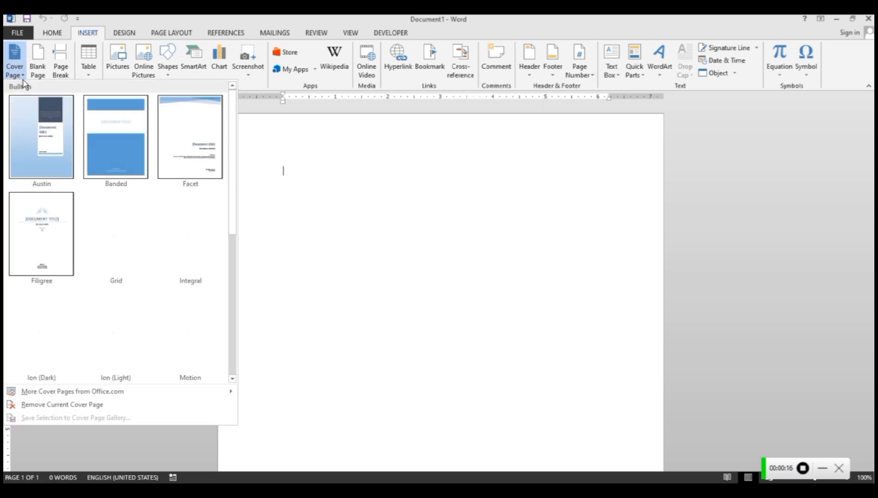
{"action": "left_click", "coordinate": [47, 232]}
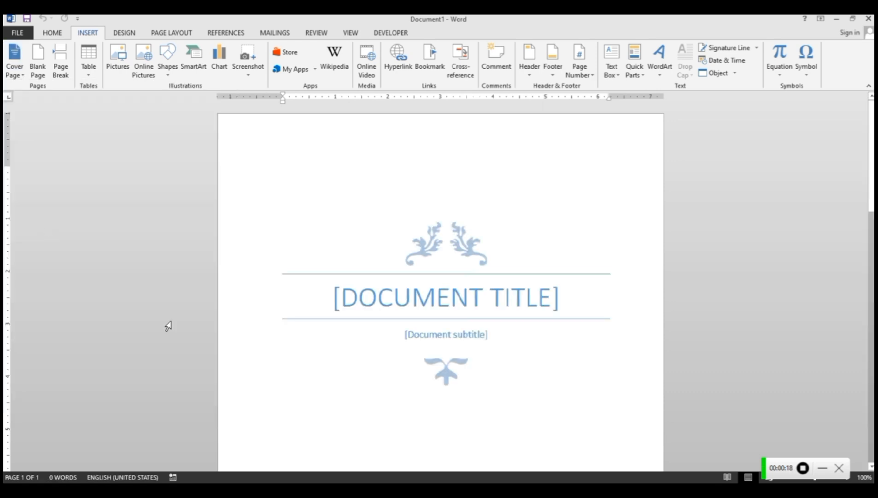
Step: Enter LEARNING SKILLS as the document title on the cover page
{"action": "left_click", "coordinate": [401, 311]}
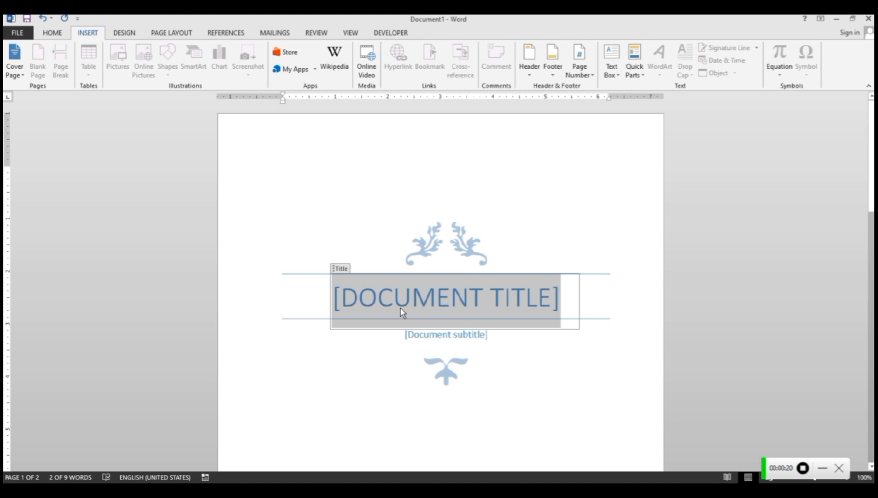
{"action": "type", "text": "LE"}
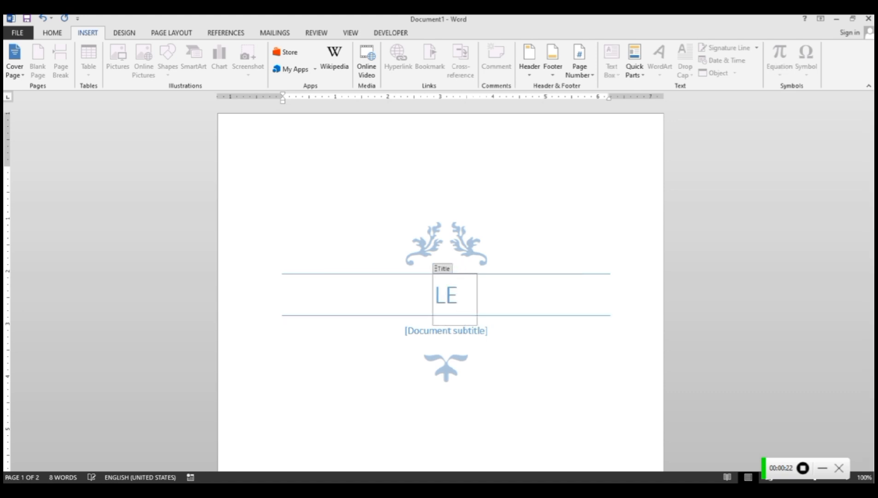
{"action": "type", "text": "ARNING "}
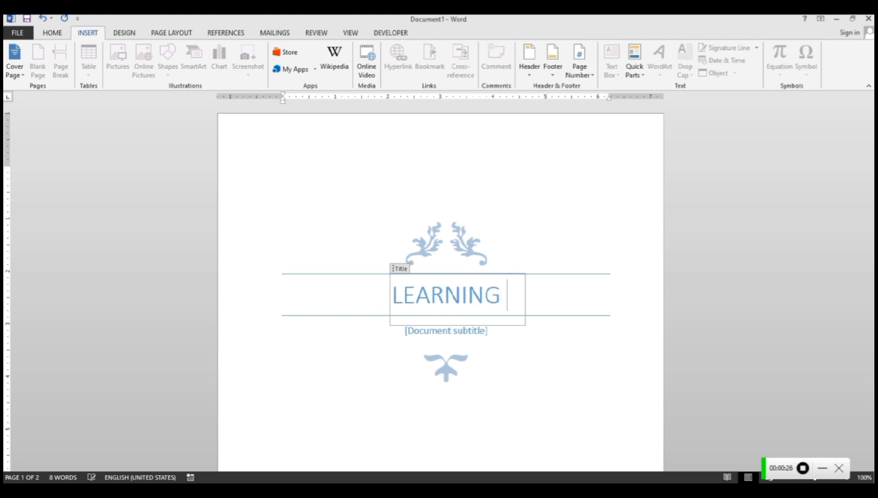
{"action": "type", "text": "SKILLS"}
Step: Enter MICROSOFT OFFICE as the document subtitle on the cover page
{"action": "key", "text": "Tab"}
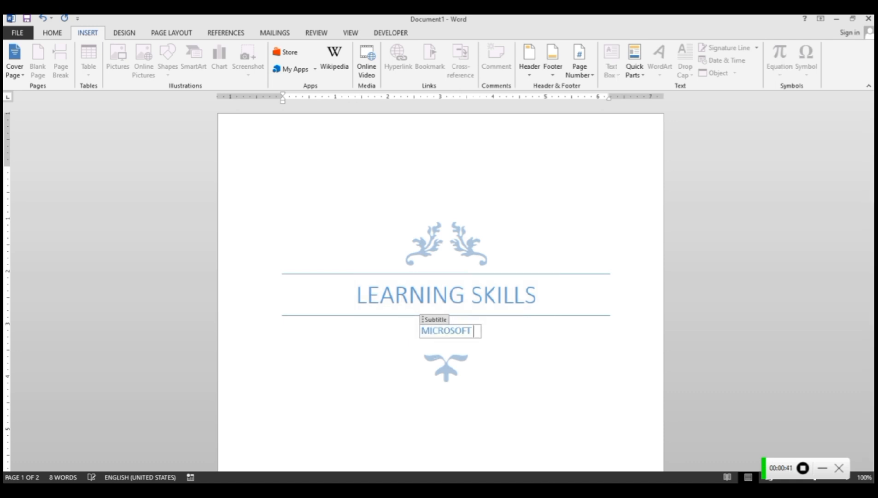
{"action": "type", "text": "OFF"}
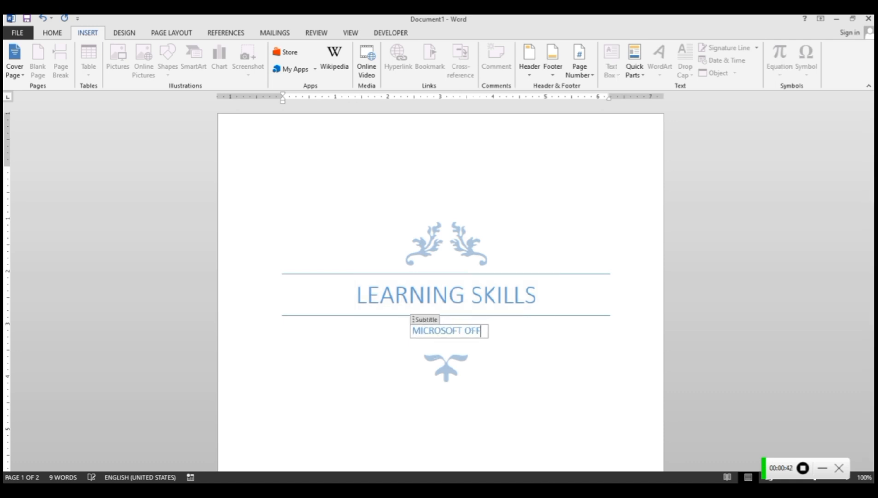
{"action": "type", "text": "ICE"}
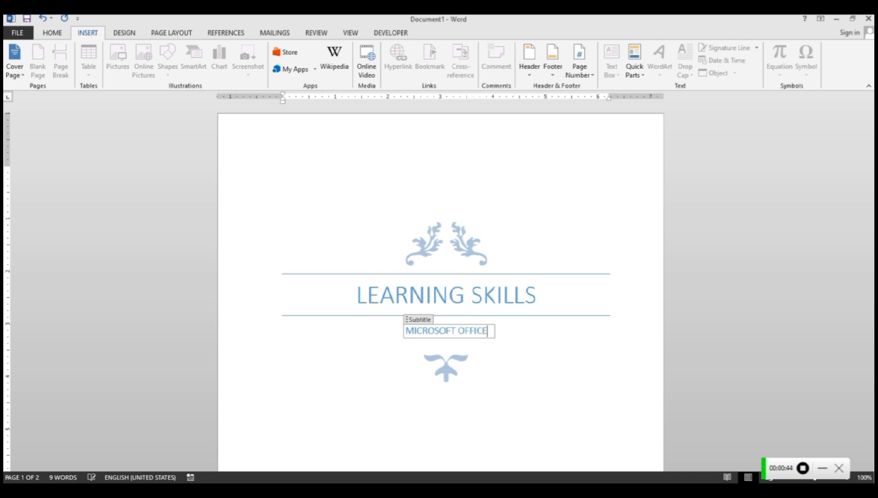
Step: Set the cover page date to December 22, 2023 using the date placeholder's calendar
{"action": "scroll", "coordinate": [440, 285], "scroll_direction": "down", "scroll_amount": 5}
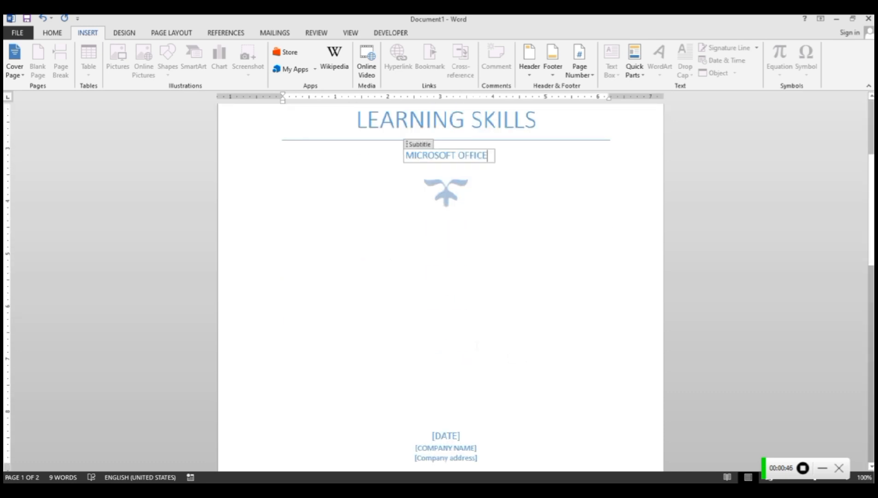
{"action": "left_click", "coordinate": [446, 391]}
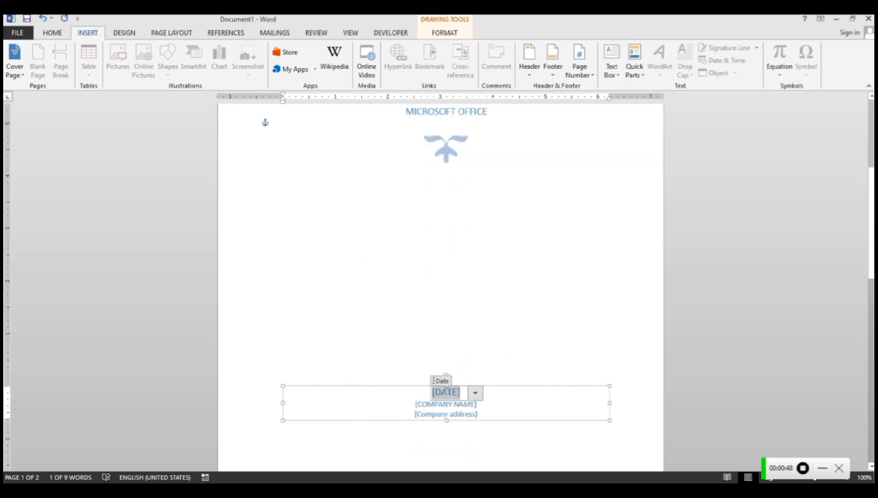
{"action": "left_click", "coordinate": [478, 397]}
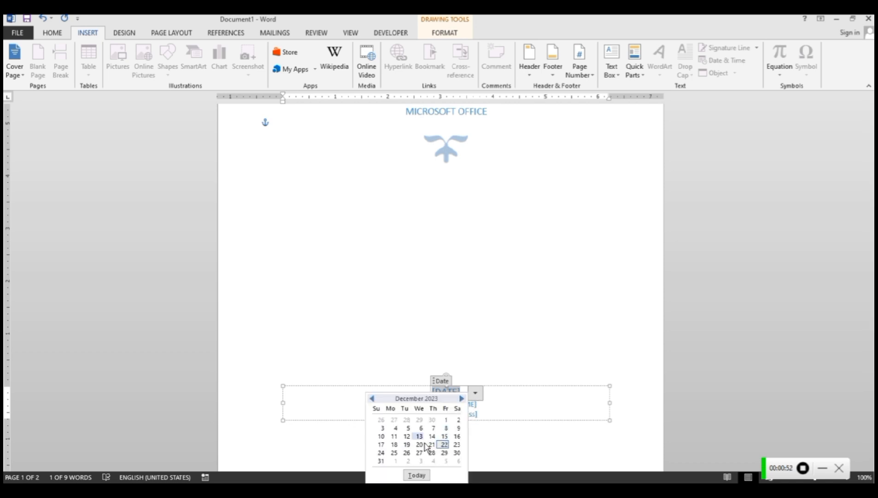
{"action": "left_click", "coordinate": [444, 445]}
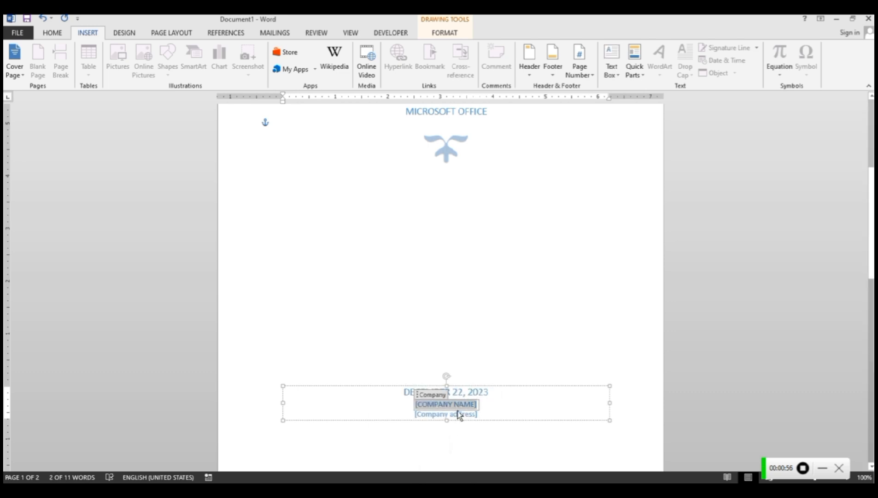
Step: Enter LEARNING SKILLS as the company name on the cover page
{"action": "type", "text": "LEA"}
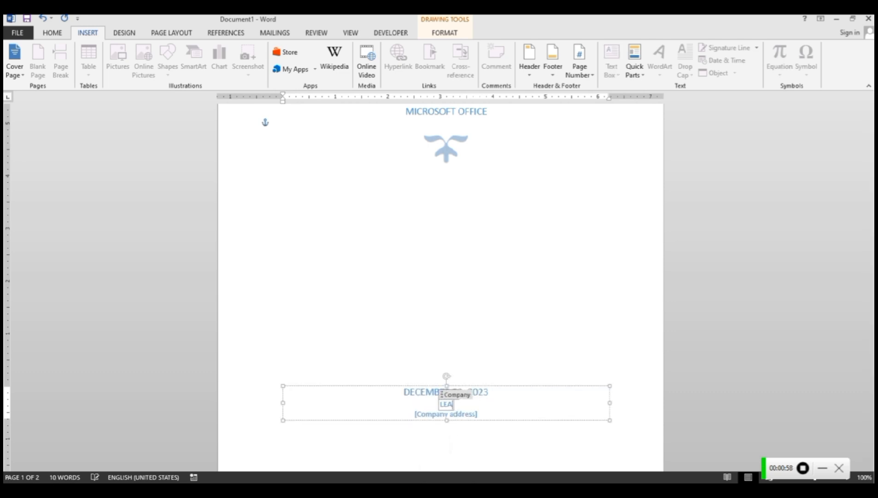
{"action": "type", "text": "RNING"}
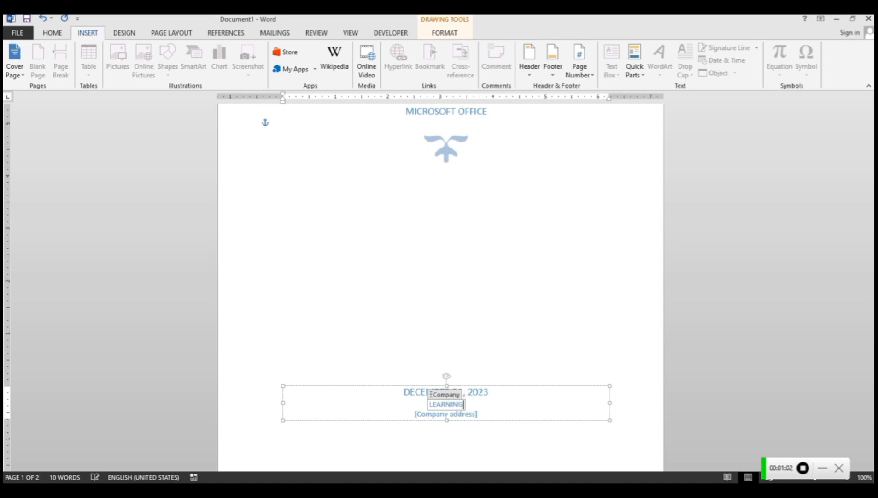
{"action": "type", "text": " SKILLS"}
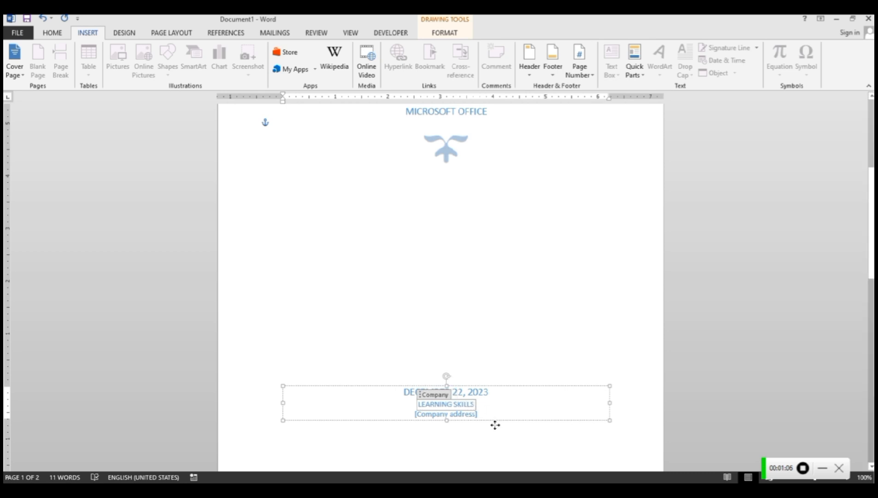
{"action": "left_click", "coordinate": [478, 413]}
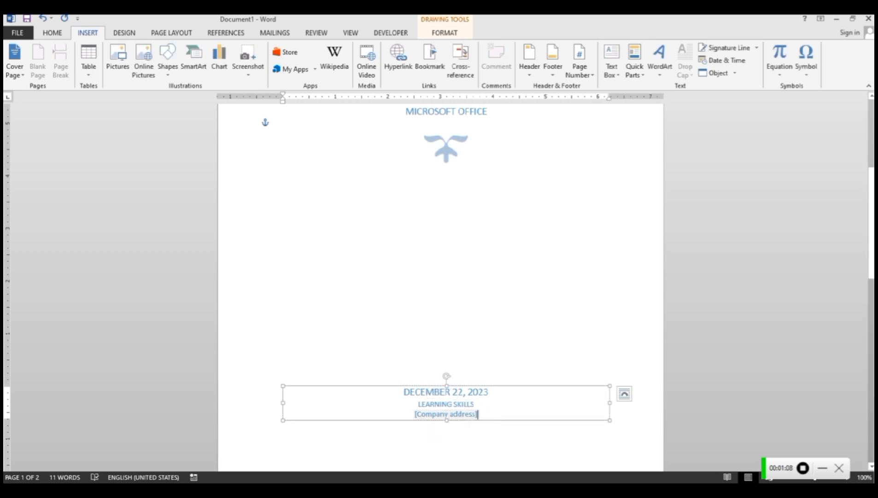
Step: Fill the empty second page with eleven paragraphs of sample text using =RAND(11)
{"action": "scroll", "coordinate": [469, 423], "scroll_direction": "down", "scroll_amount": 10}
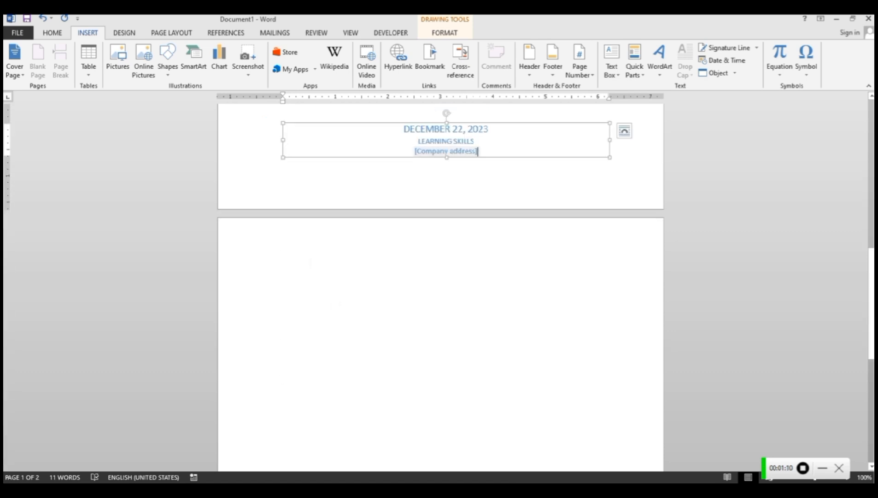
{"action": "scroll", "coordinate": [360, 264], "scroll_direction": "down", "scroll_amount": 3}
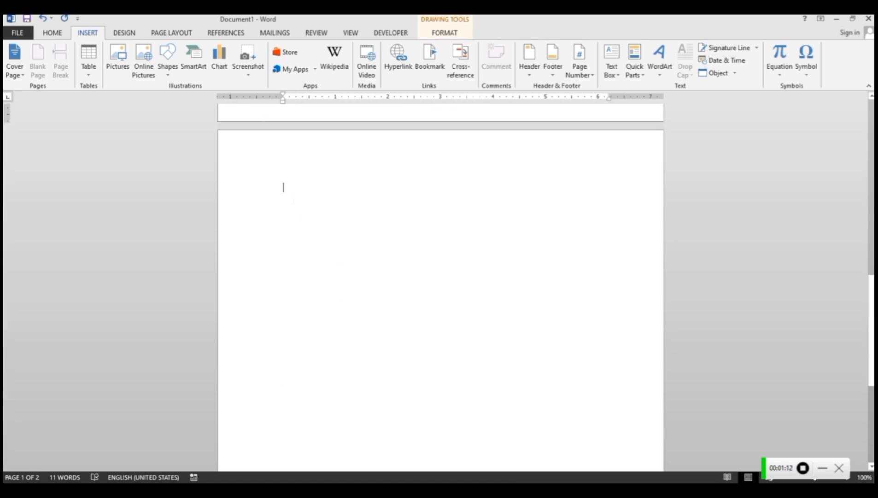
{"action": "left_click", "coordinate": [293, 199]}
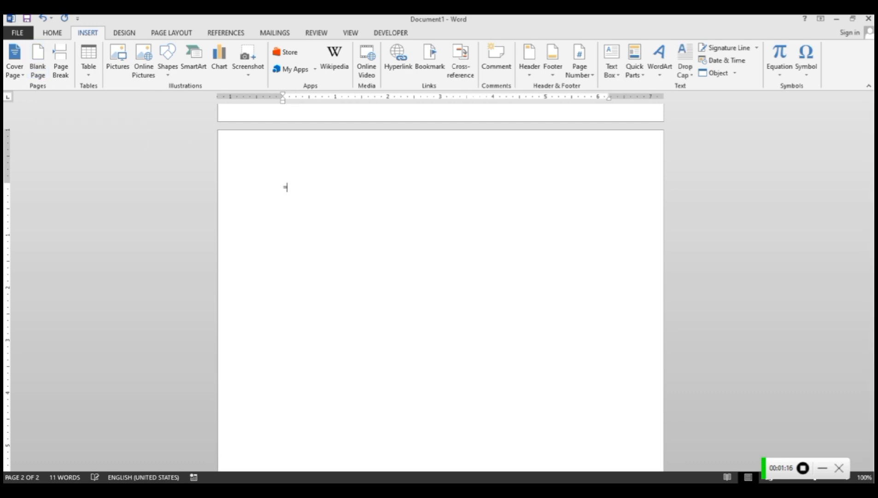
{"action": "type", "text": "=RAND(11)"}
{"action": "key", "text": "Return"}
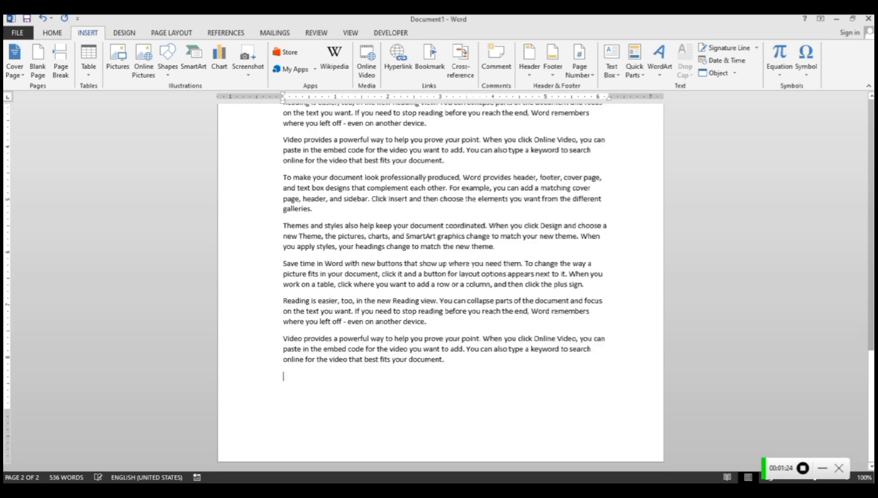
Step: Insert a blank page after the sample text on the second page
{"action": "scroll", "coordinate": [440, 287], "scroll_direction": "up", "scroll_amount": 4}
{"action": "scroll", "coordinate": [441, 287], "scroll_direction": "down", "scroll_amount": 6}
{"action": "left_click", "coordinate": [46, 74]}
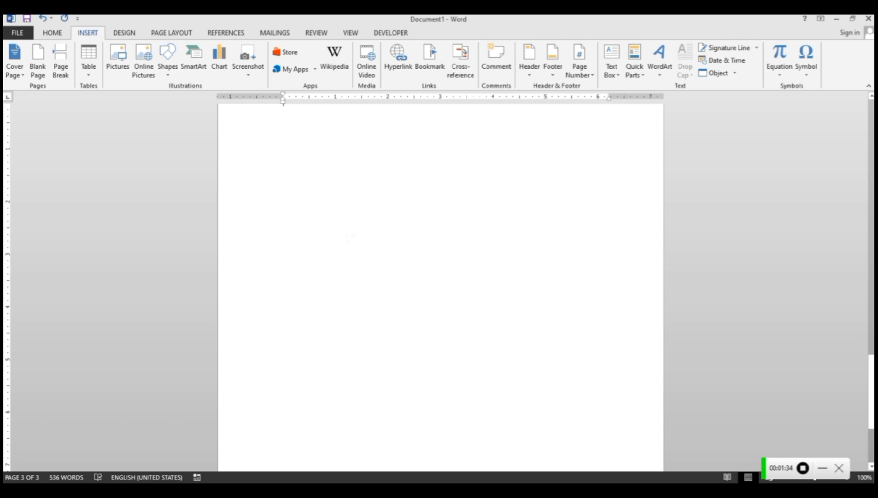
{"action": "scroll", "coordinate": [296, 252], "scroll_direction": "up", "scroll_amount": 3}
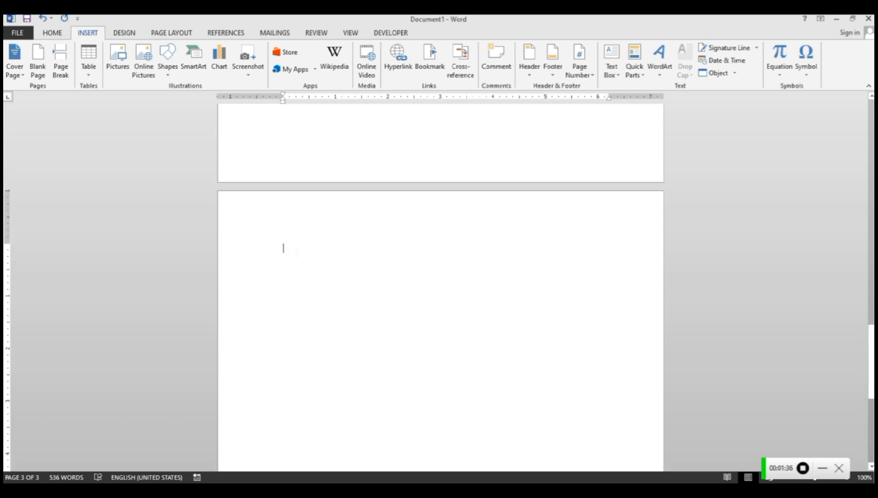
Step: Generate six paragraphs of sample text on the new blank page using =RAND(6)
{"action": "type", "text": "=RA"}
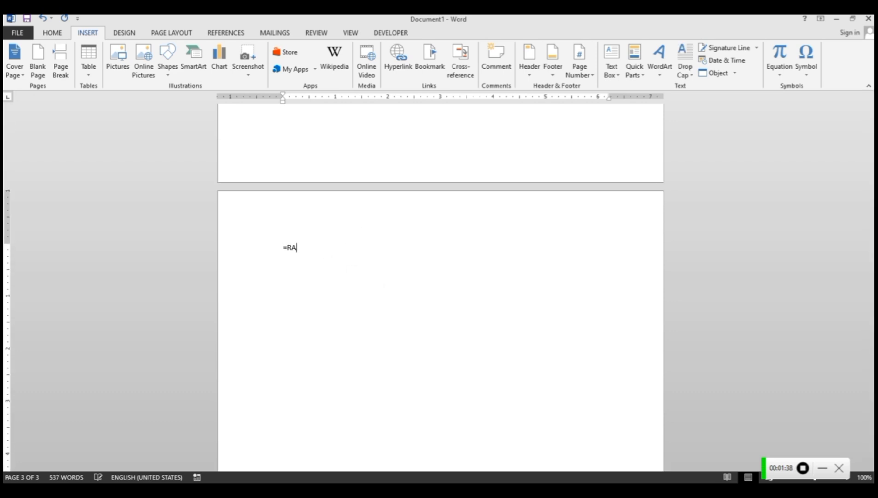
{"action": "type", "text": "ND(6)"}
{"action": "key", "text": "Return"}
Step: Insert a page break after the first paragraph on page 3, ending "best fits your document", and check how the text splits
{"action": "scroll", "coordinate": [440, 285], "scroll_direction": "down", "scroll_amount": 4}
{"action": "scroll", "coordinate": [440, 286], "scroll_direction": "up", "scroll_amount": 3}
{"action": "left_click", "coordinate": [445, 194]}
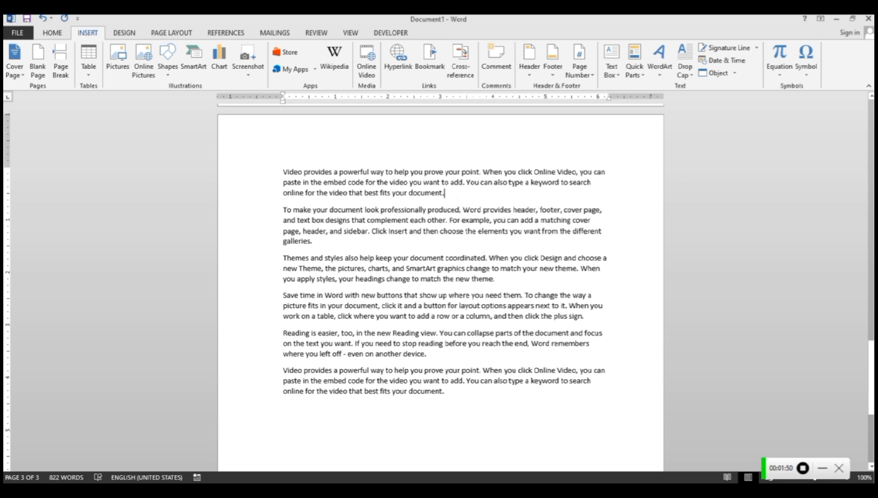
{"action": "left_click", "coordinate": [63, 69]}
{"action": "scroll", "coordinate": [441, 277], "scroll_direction": "down", "scroll_amount": 5}
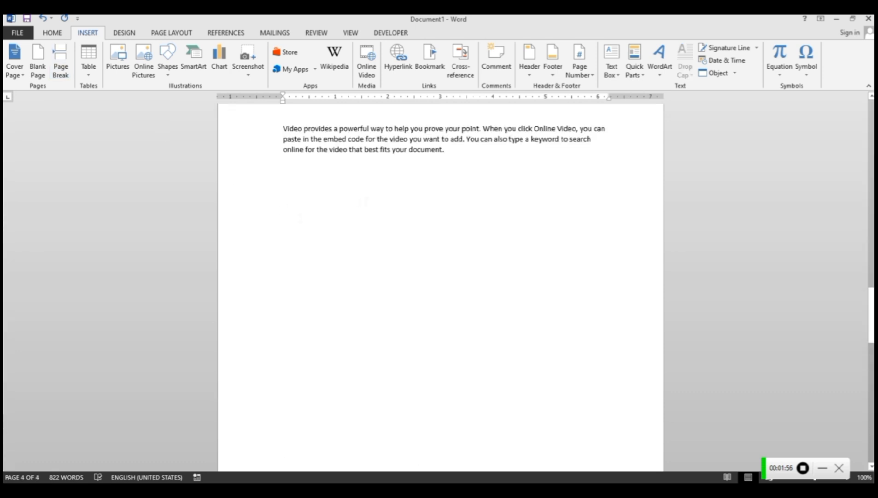
{"action": "scroll", "coordinate": [441, 276], "scroll_direction": "up", "scroll_amount": 3}
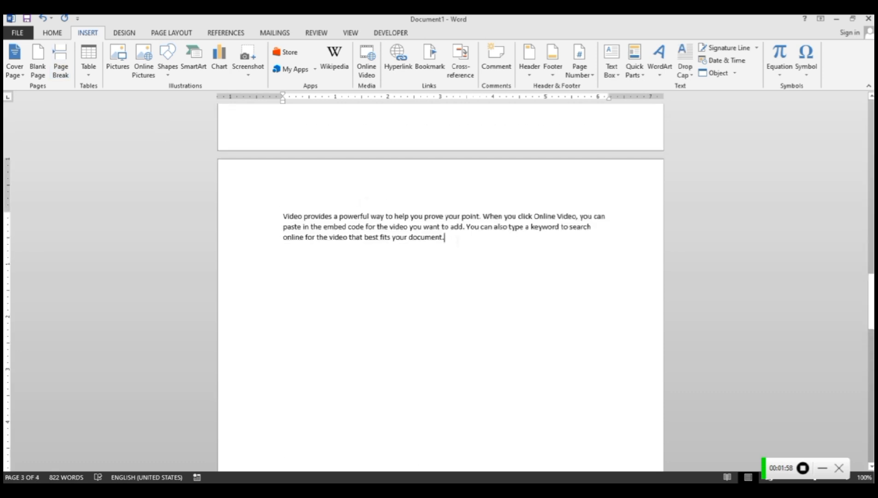
{"action": "scroll", "coordinate": [460, 251], "scroll_direction": "down", "scroll_amount": 5}
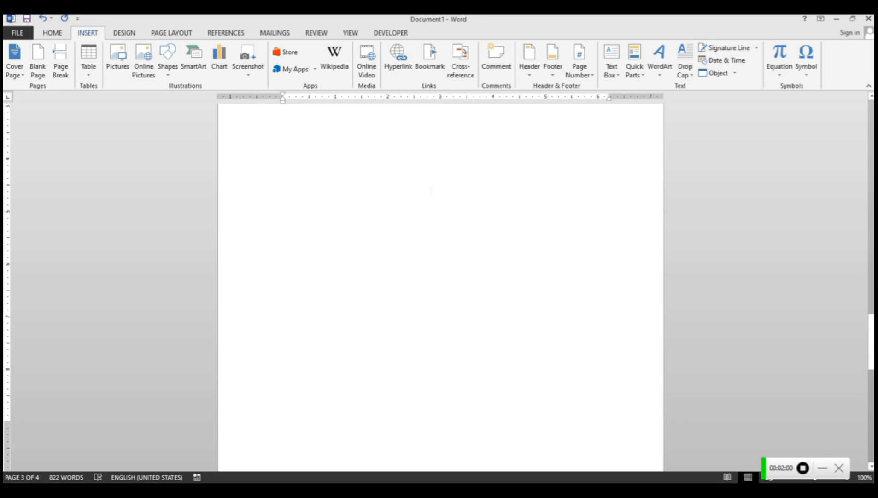
{"action": "scroll", "coordinate": [433, 193], "scroll_direction": "up", "scroll_amount": 7}
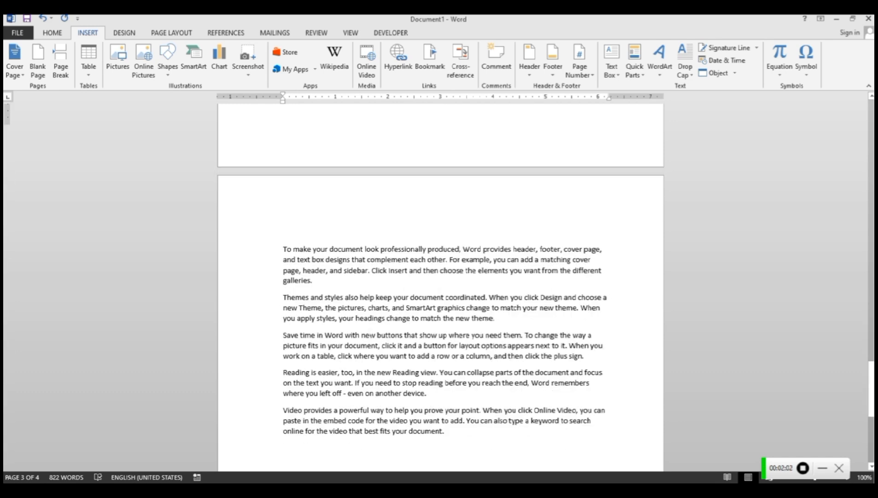
{"action": "scroll", "coordinate": [369, 330], "scroll_direction": "down", "scroll_amount": 4}
{"action": "scroll", "coordinate": [441, 230], "scroll_direction": "up", "scroll_amount": 2}
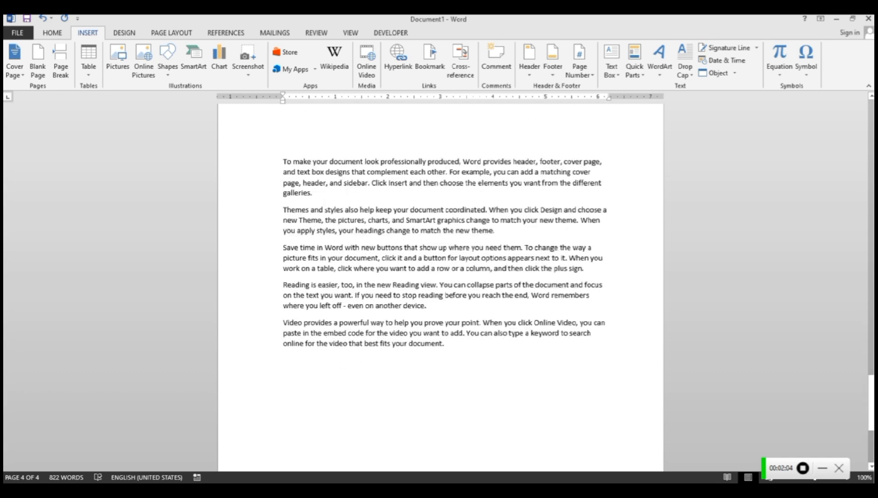
Step: Insert another page break after the "To make your document look professionally produced" paragraph on page 4 and review the split pages
{"action": "left_click", "coordinate": [323, 194]}
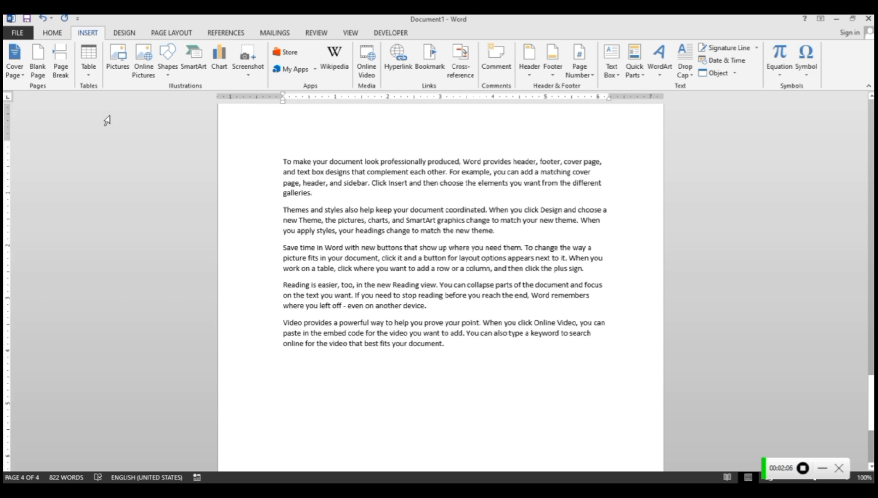
{"action": "left_click", "coordinate": [62, 69]}
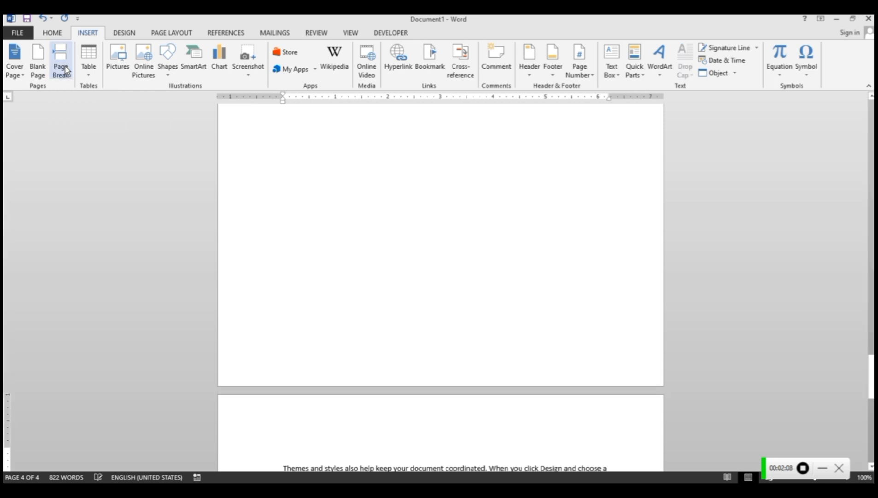
{"action": "scroll", "coordinate": [393, 275], "scroll_direction": "up", "scroll_amount": 6}
{"action": "scroll", "coordinate": [393, 275], "scroll_direction": "up", "scroll_amount": 2}
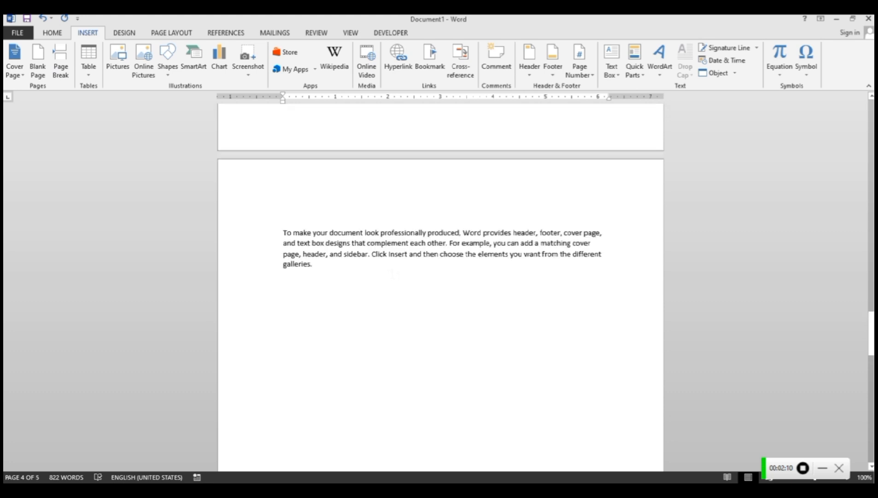
{"action": "scroll", "coordinate": [385, 286], "scroll_direction": "down", "scroll_amount": 20}
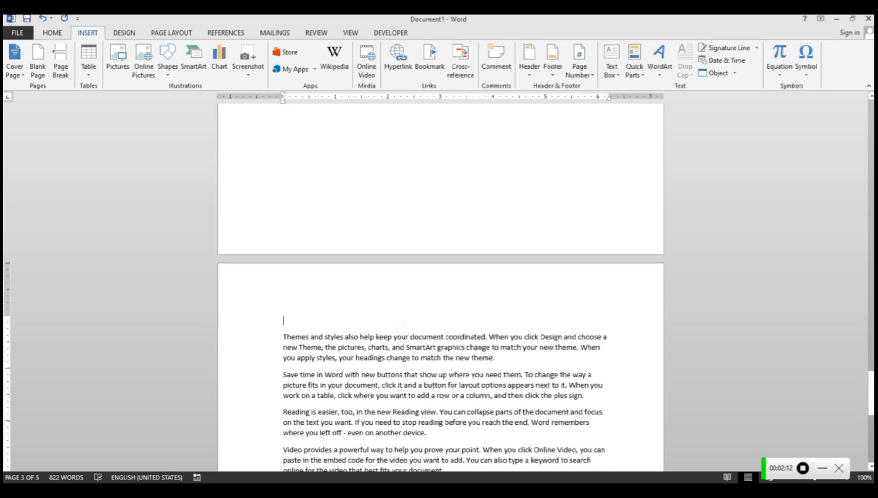
Step: Add a blank page at the end of the document and insert a table with eight columns and one row on it
{"action": "scroll", "coordinate": [405, 341], "scroll_direction": "down", "scroll_amount": 4}
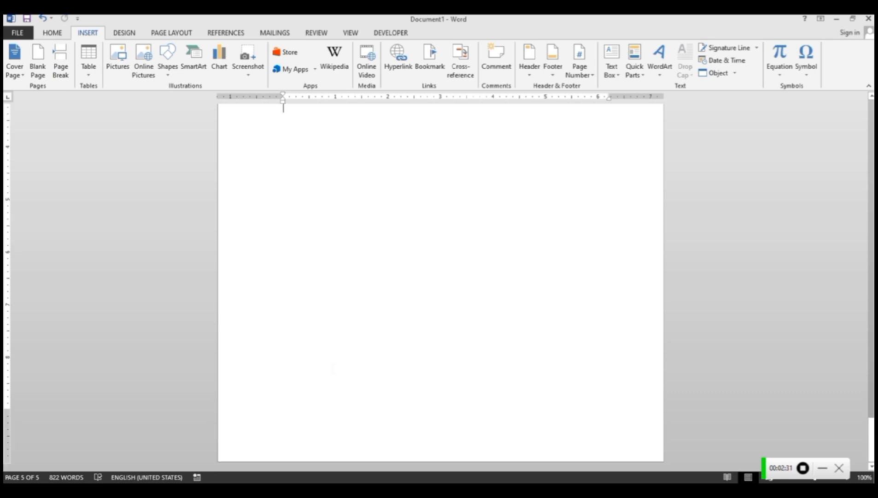
{"action": "left_click", "coordinate": [37, 65]}
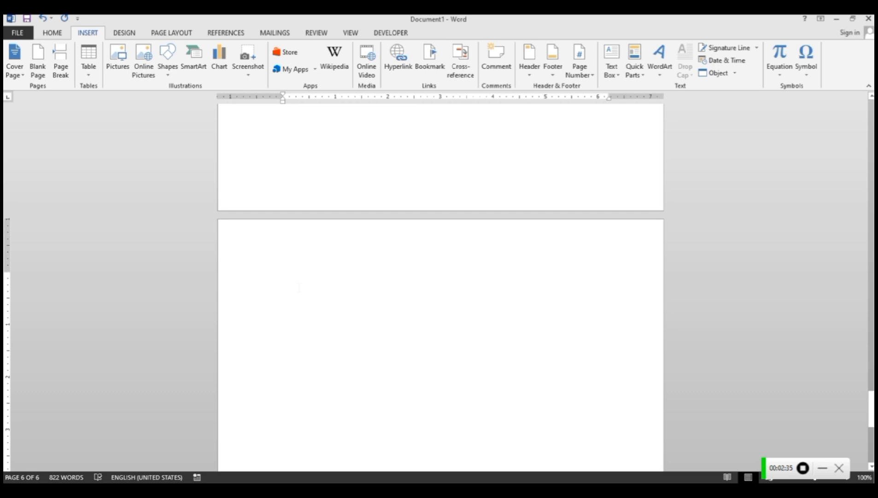
{"action": "left_click", "coordinate": [95, 65]}
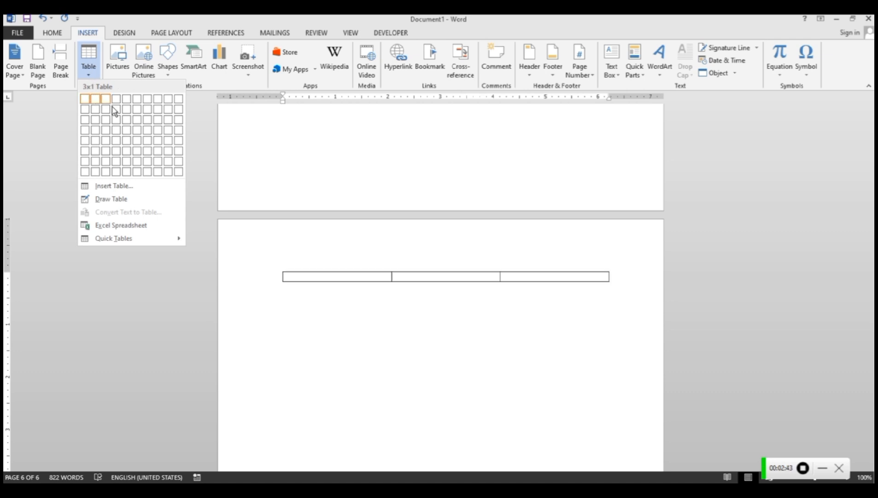
{"action": "left_click", "coordinate": [159, 110]}
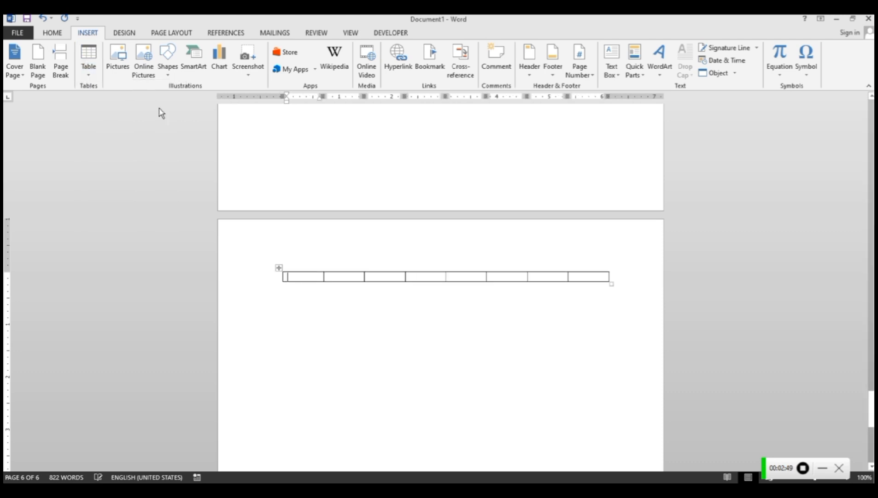
Step: Extend the one-row table with six more rows, adding each at the end of the table
{"action": "left_click", "coordinate": [578, 277]}
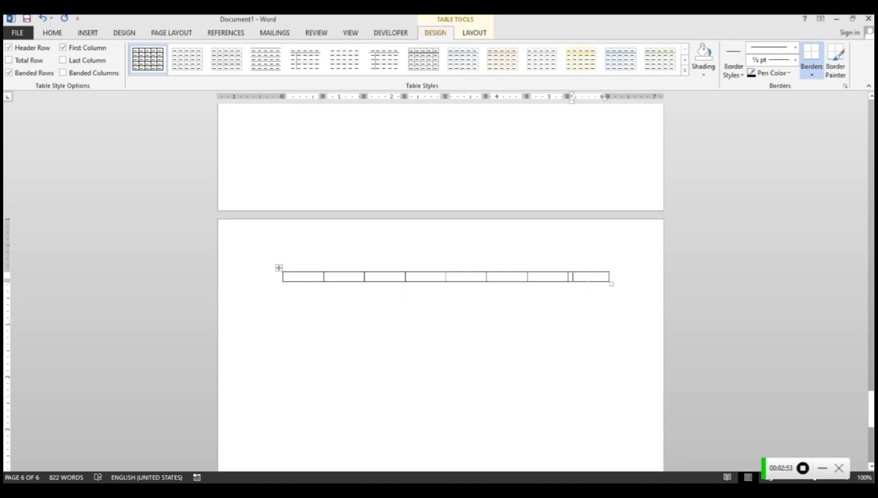
{"action": "key", "text": "Tab"}
{"action": "key", "text": "Tab"}
{"action": "left_click", "coordinate": [589, 288]}
{"action": "key", "text": "Tab"}
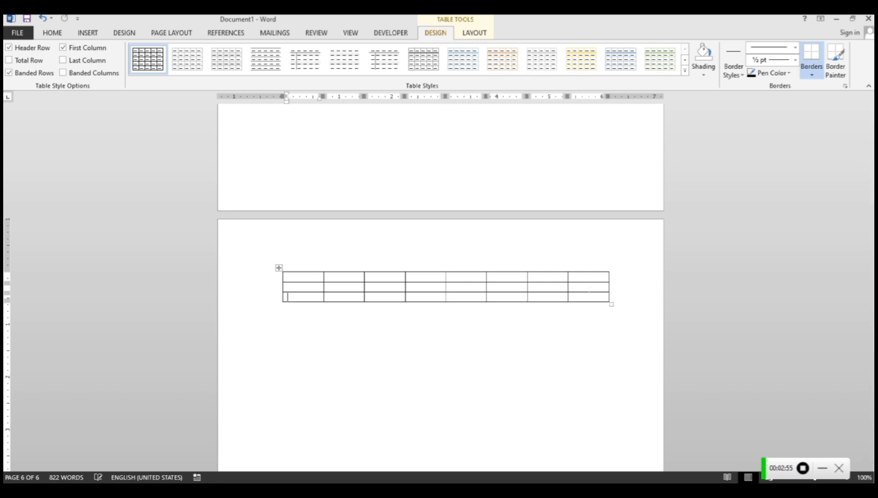
{"action": "left_click", "coordinate": [590, 298]}
{"action": "key", "text": "Tab"}
{"action": "left_click", "coordinate": [594, 309]}
{"action": "key", "text": "Tab"}
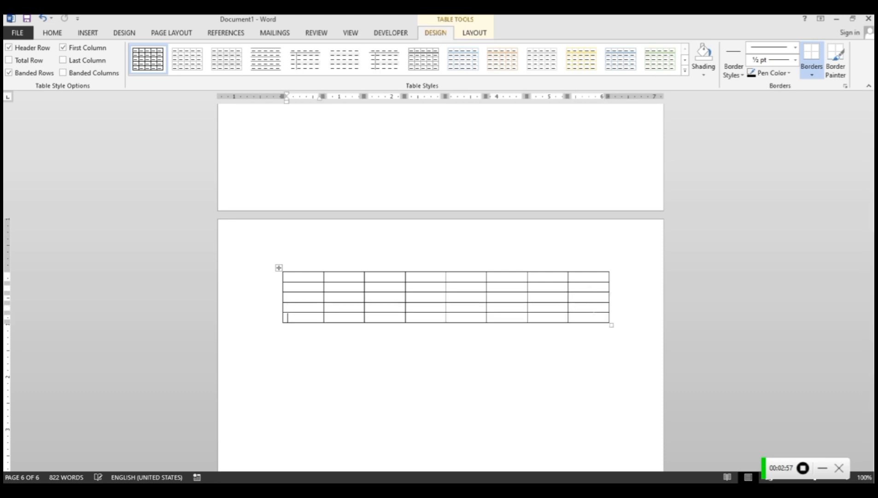
{"action": "left_click", "coordinate": [593, 318]}
{"action": "key", "text": "Tab"}
{"action": "left_click", "coordinate": [590, 328]}
{"action": "key", "text": "Tab"}
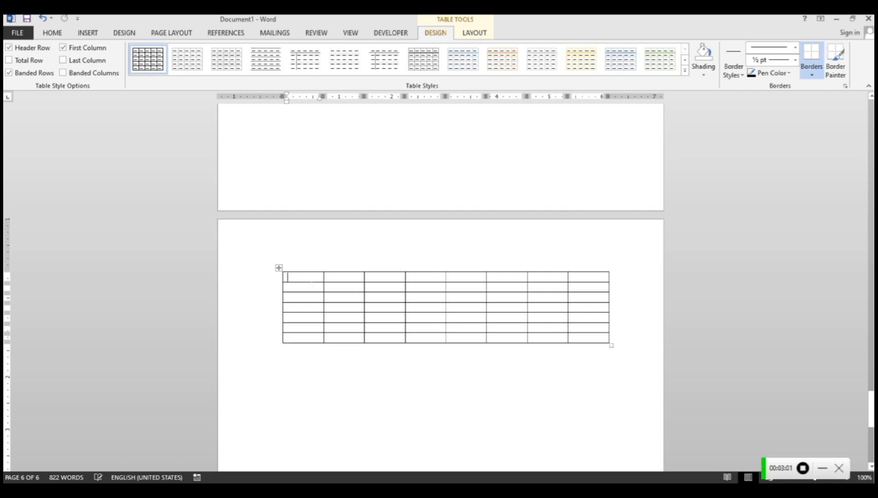
Step: Enter the headings S.NO, NAME, ID and TAMIL in the first four cells of the table's top row
{"action": "type", "text": "S.NO"}
{"action": "key", "text": "Tab"}
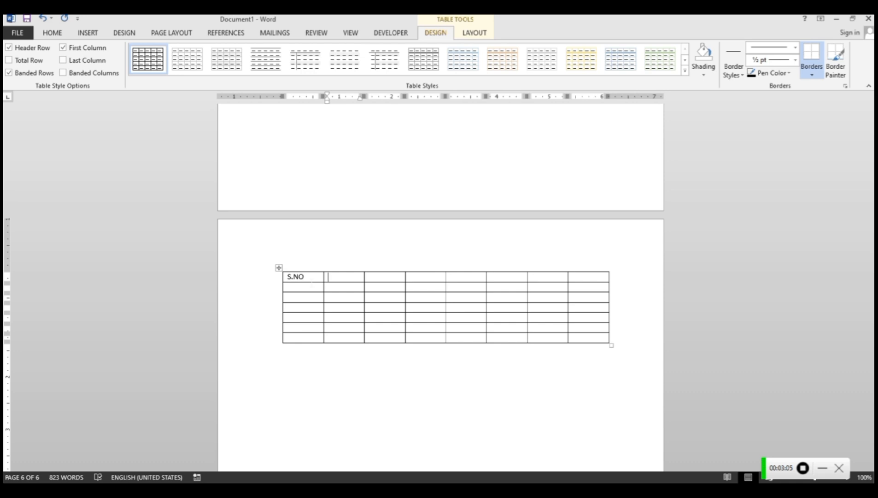
{"action": "type", "text": "NAME"}
{"action": "key", "text": "Tab"}
{"action": "type", "text": "ID"}
{"action": "key", "text": "Tab"}
{"action": "type", "text": "TAMIL"}
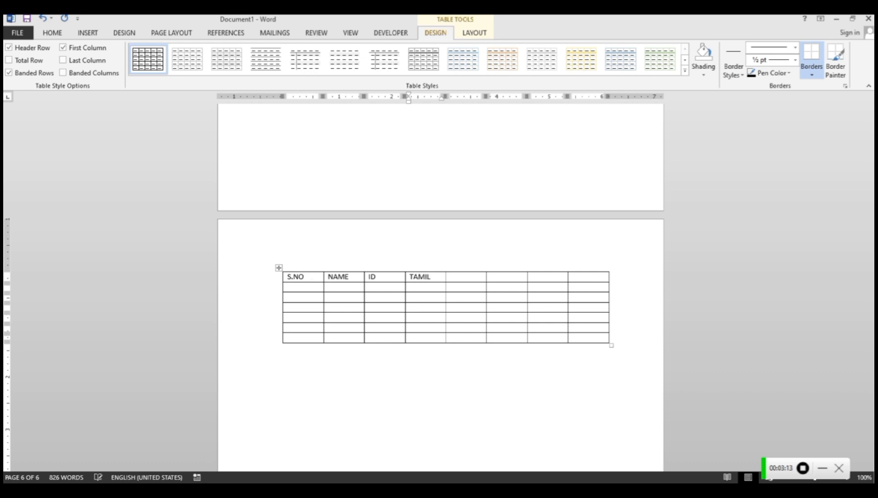
Step: Fill the remaining header cells with ENGLISH, MATH'S, SCI and SOCIAL
{"action": "key", "text": "Tab"}
{"action": "type", "text": "ENGLISH"}
{"action": "key", "text": "Tab"}
{"action": "type", "text": "MATHS"}
{"action": "key", "text": "Tab"}
{"action": "type", "text": "SC"}
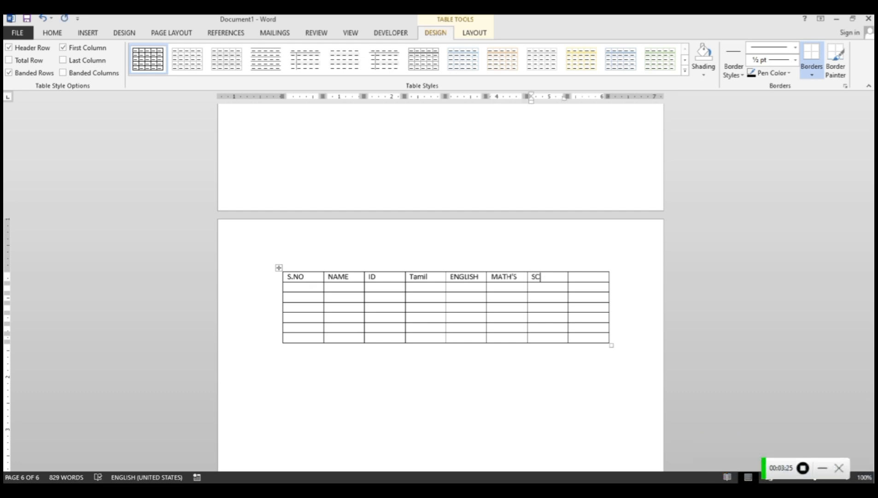
{"action": "type", "text": "I"}
{"action": "key", "text": "Tab"}
{"action": "type", "text": "SO"}
{"action": "key", "text": "BackSpace"}
{"action": "type", "text": "O"}
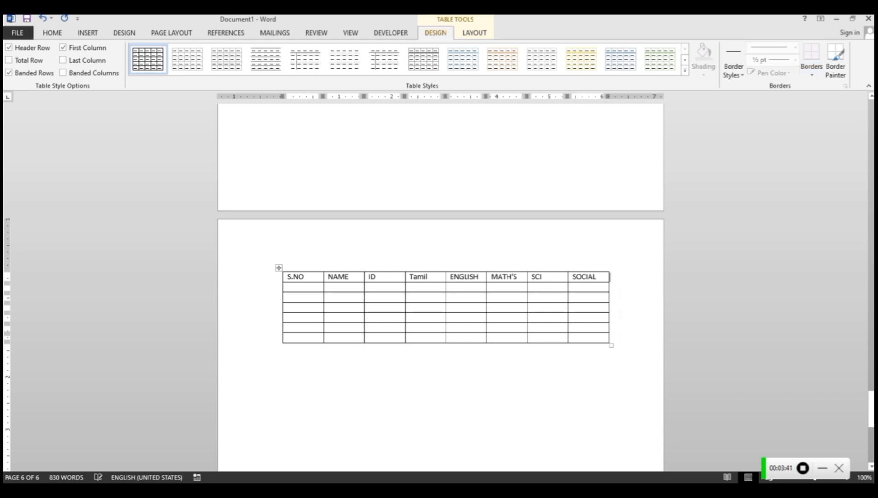
Step: Add a column after SOCIAL and head it TOTAL
{"action": "mouse_move", "coordinate": [619, 282]}
{"action": "left_click", "coordinate": [609, 267]}
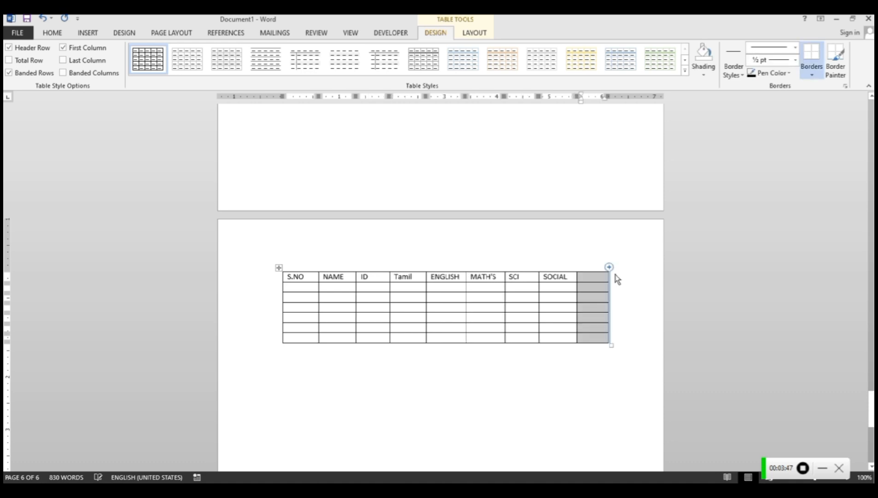
{"action": "left_click", "coordinate": [598, 279]}
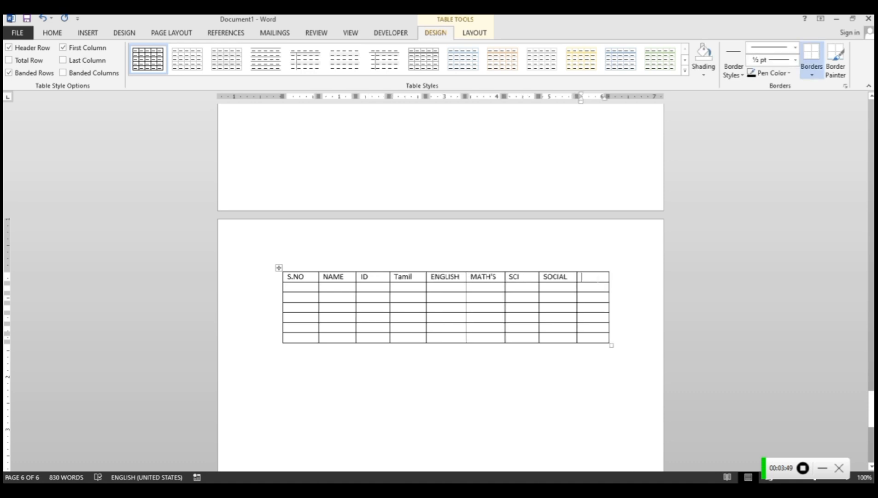
{"action": "type", "text": "TOTAL"}
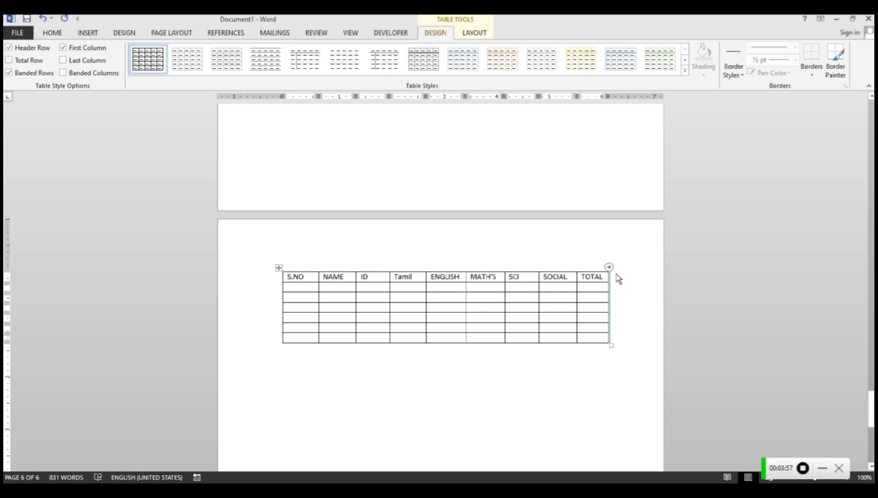
Step: Add another column after TOTAL and head it RESULT
{"action": "left_click", "coordinate": [609, 266]}
{"action": "left_click", "coordinate": [599, 279]}
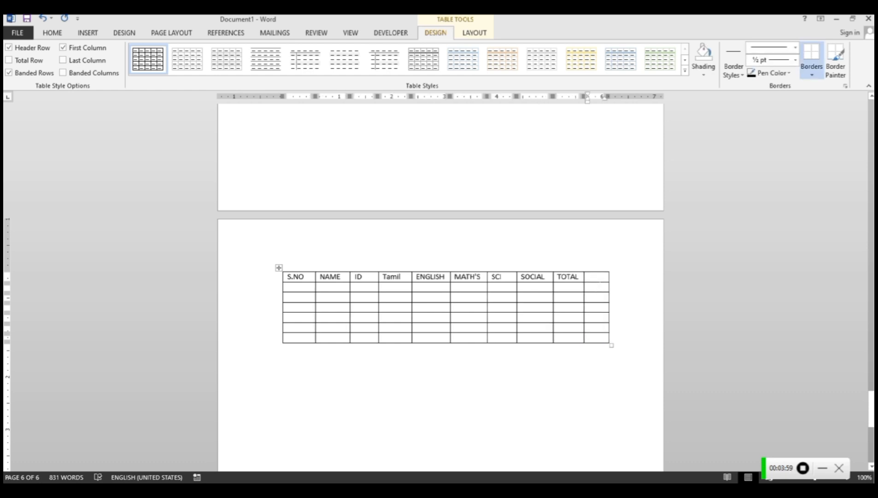
{"action": "type", "text": "PA"}
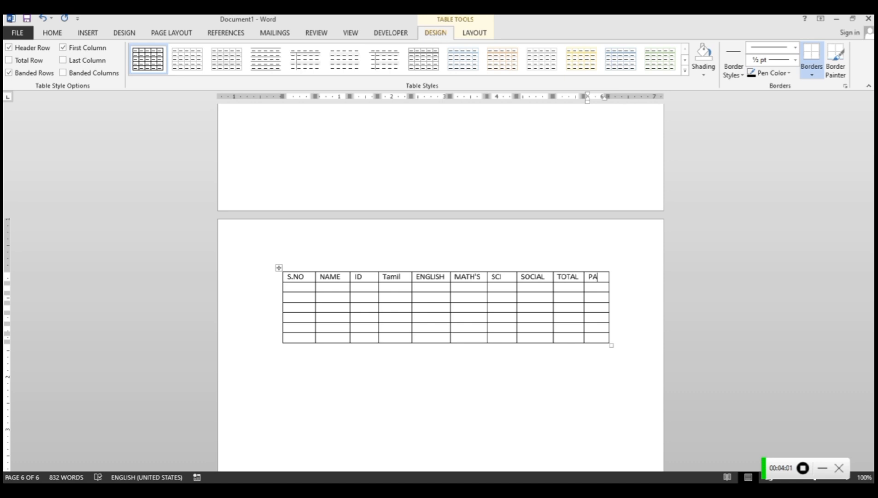
{"action": "type", "text": "ESULT"}
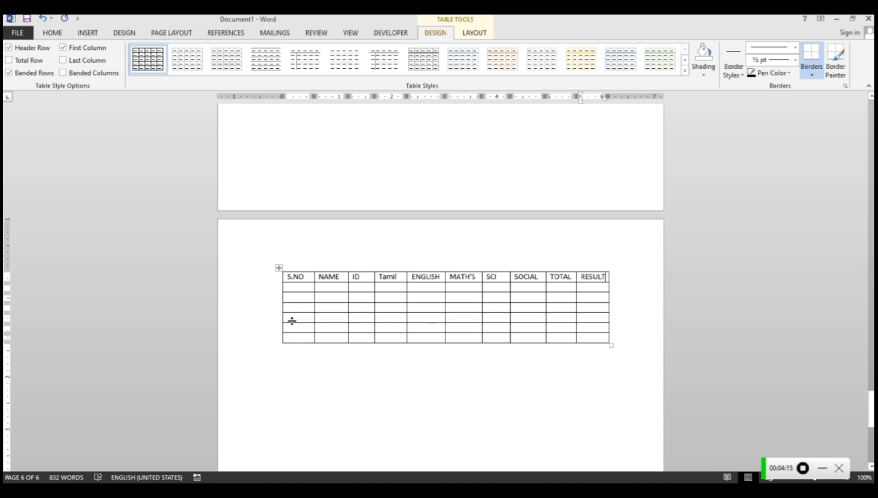
Step: Insert a new row between the table's fourth and fifth rows
{"action": "mouse_move", "coordinate": [286, 320]}
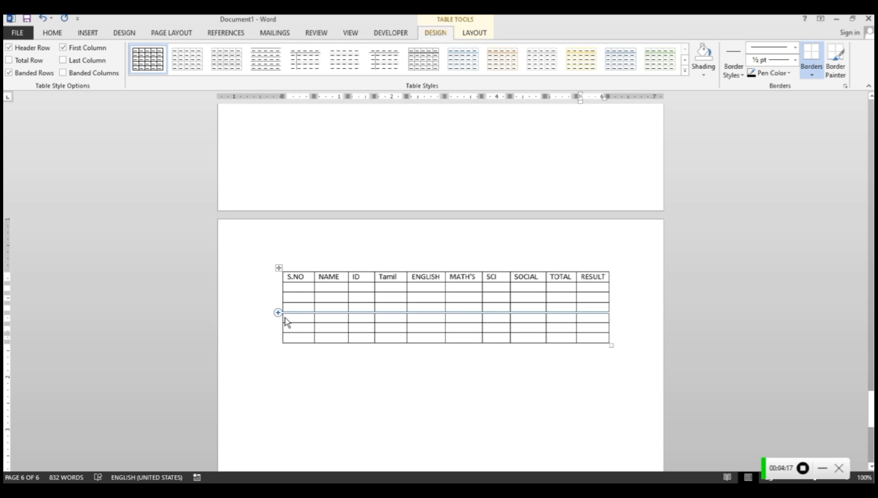
{"action": "left_click", "coordinate": [278, 312]}
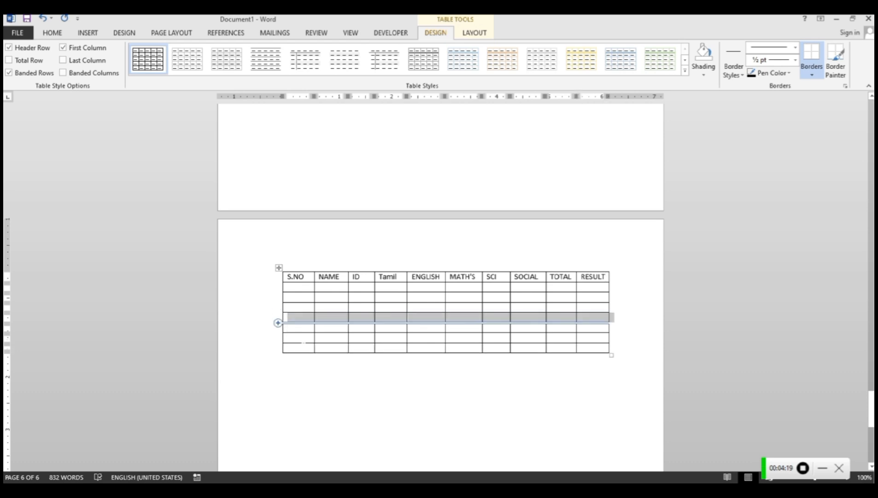
{"action": "left_click", "coordinate": [323, 287]}
Step: Insert an empty column between the S.NO and NAME columns
{"action": "mouse_move", "coordinate": [324, 279]}
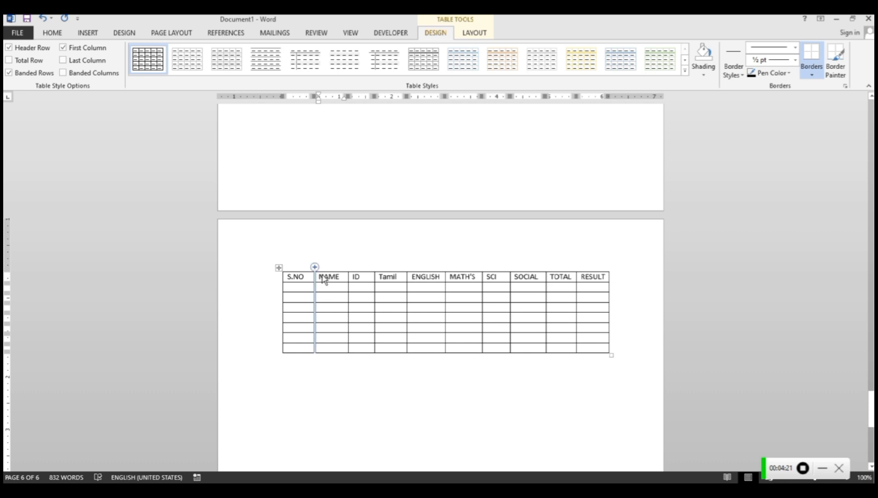
{"action": "left_click", "coordinate": [315, 267]}
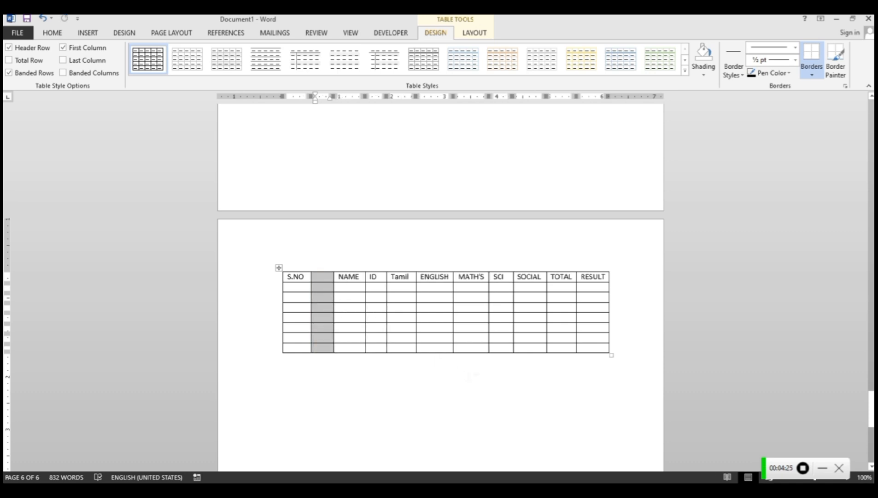
{"action": "left_click", "coordinate": [324, 281]}
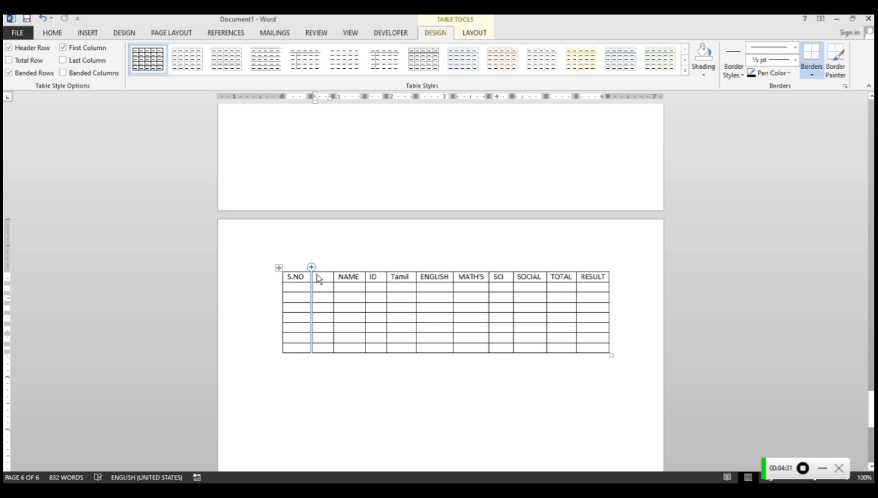
{"action": "right_click", "coordinate": [319, 278]}
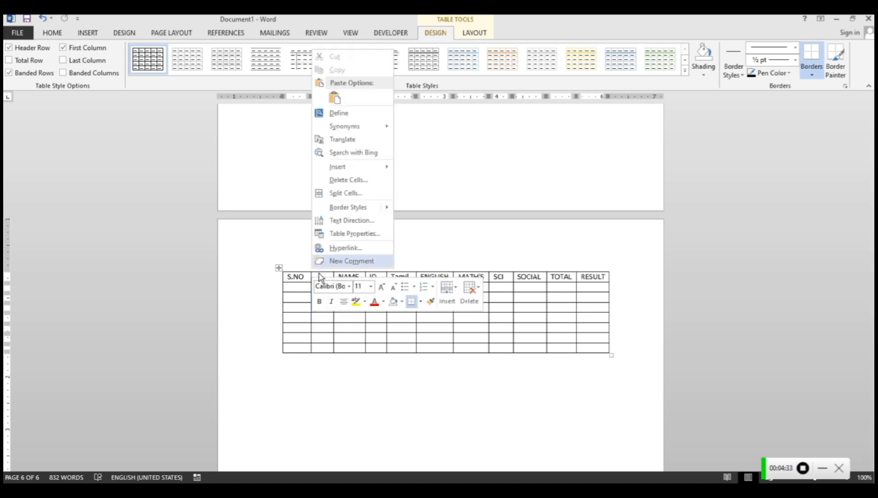
{"action": "left_click", "coordinate": [352, 261]}
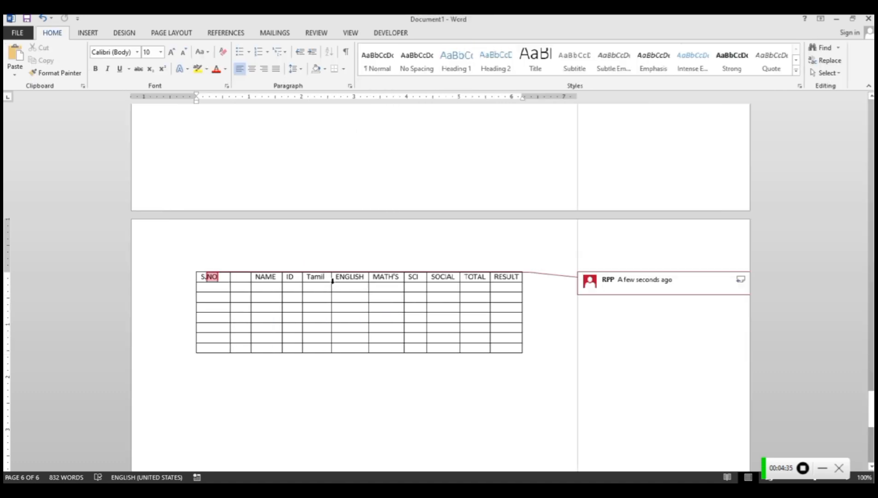
{"action": "key", "text": "ctrl+z"}
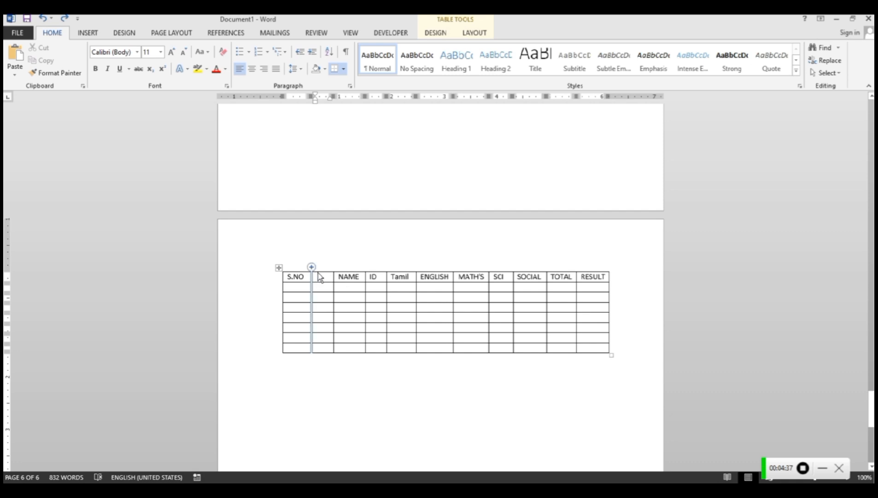
Step: Delete the empty column between S.NO and NAME
{"action": "right_click", "coordinate": [317, 276]}
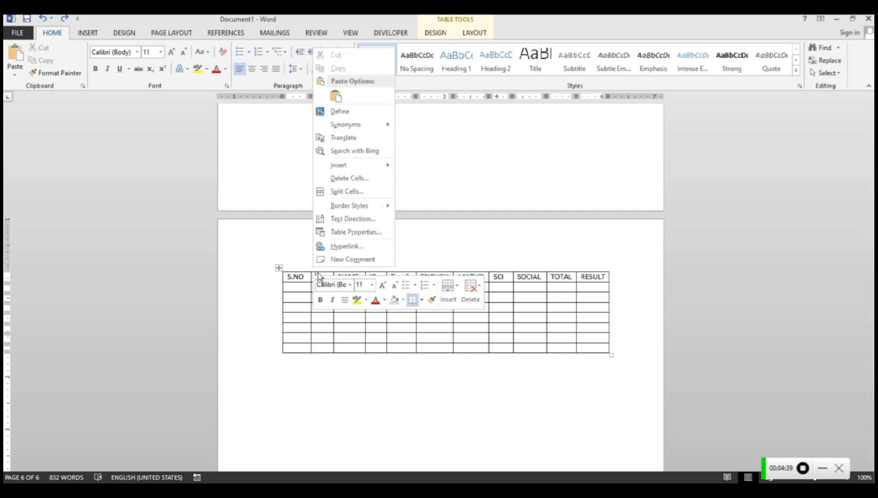
{"action": "left_click", "coordinate": [318, 275]}
{"action": "left_click", "coordinate": [319, 271]}
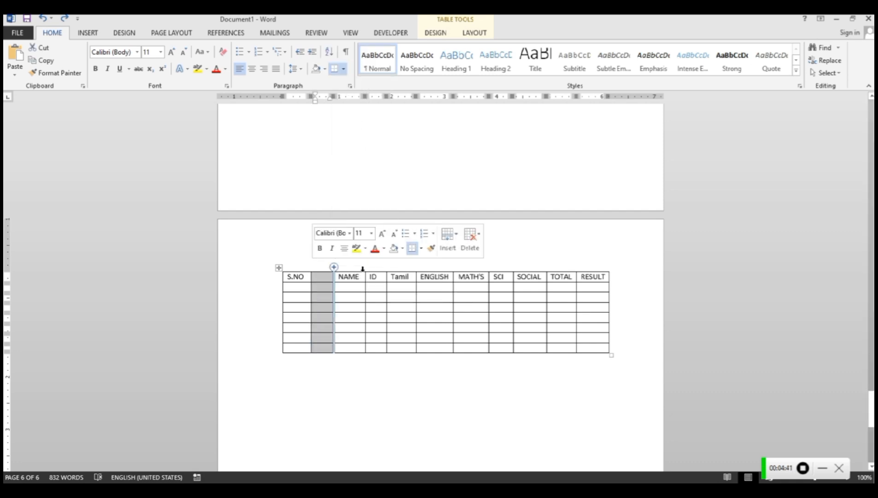
{"action": "left_click", "coordinate": [476, 245]}
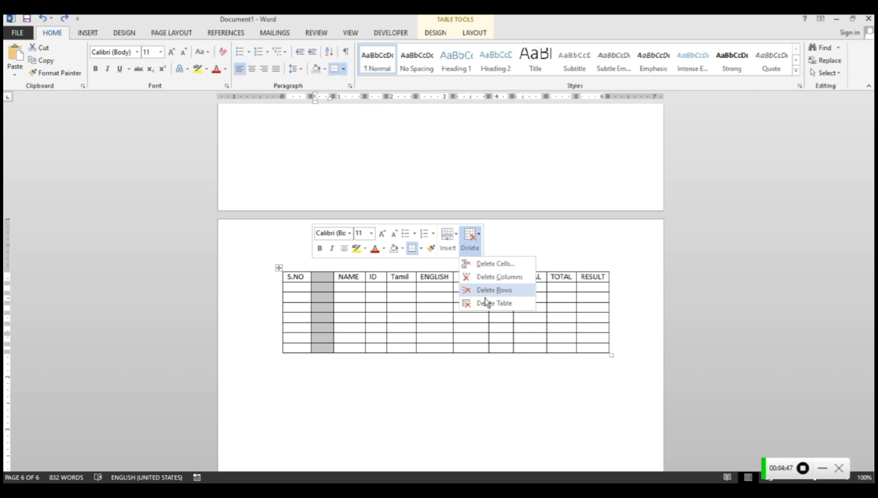
{"action": "left_click", "coordinate": [489, 277]}
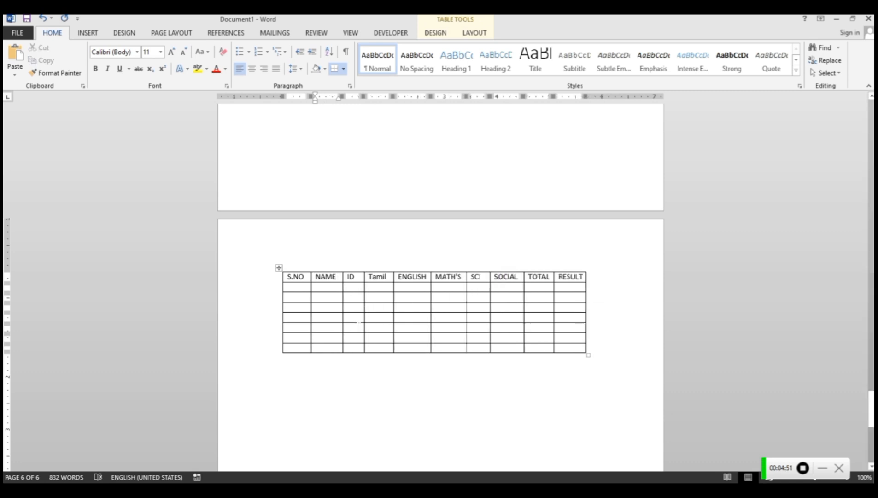
Step: Insert the picture file 01 from the Videos folder onto the blank page after the marks table
{"action": "scroll", "coordinate": [440, 277], "scroll_direction": "down", "scroll_amount": 3}
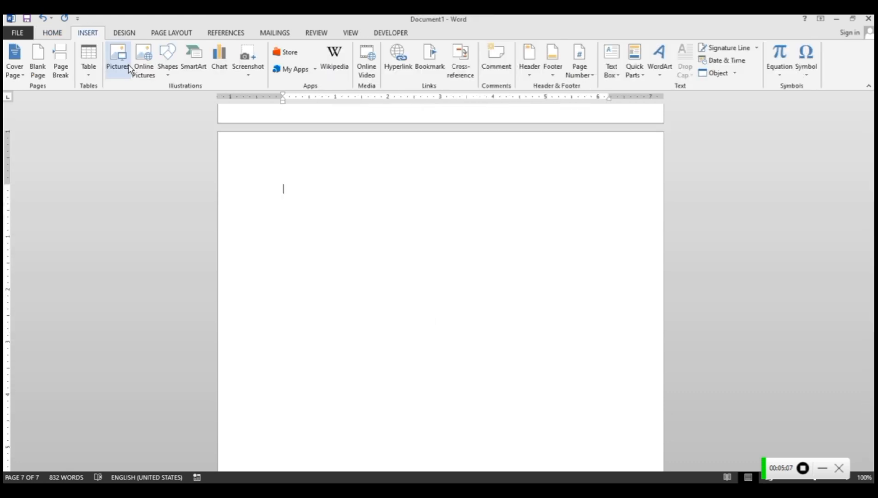
{"action": "left_click", "coordinate": [125, 62]}
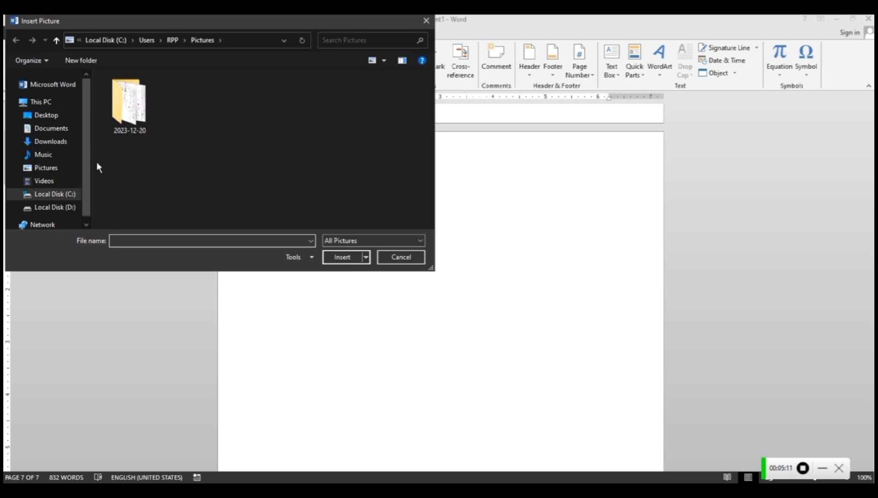
{"action": "left_click", "coordinate": [62, 182]}
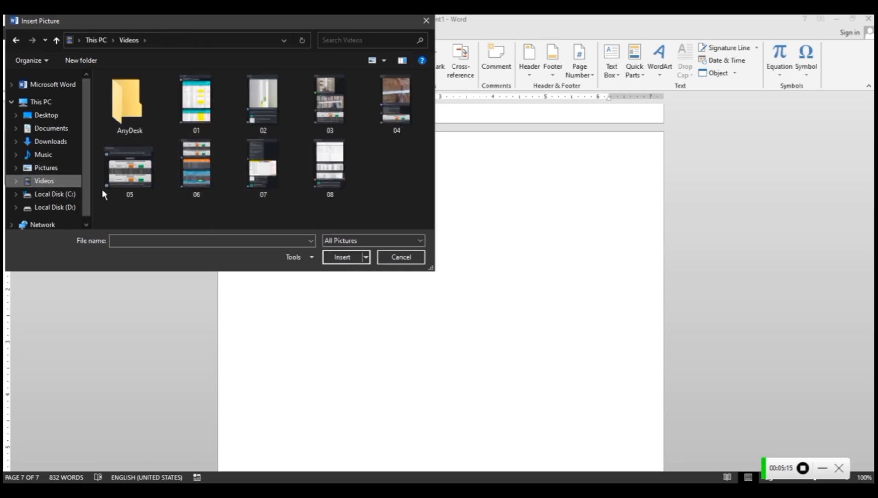
{"action": "left_click", "coordinate": [58, 166]}
{"action": "left_click", "coordinate": [57, 159]}
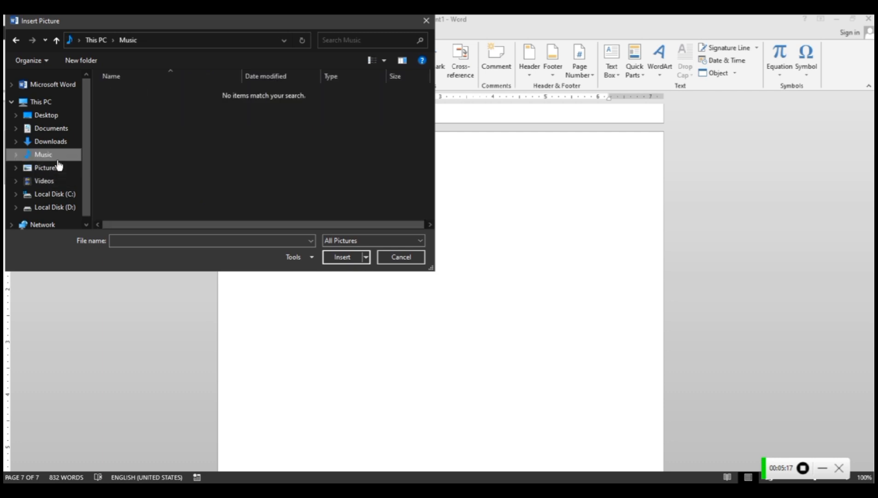
{"action": "left_click", "coordinate": [65, 182]}
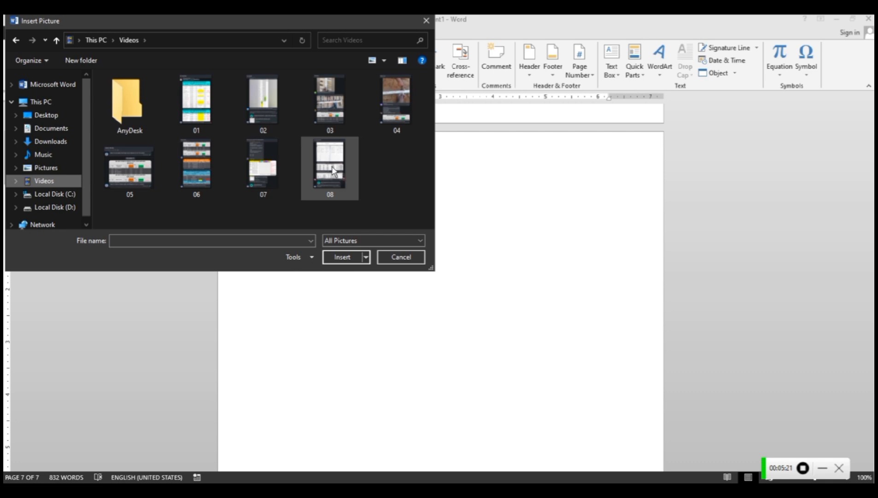
{"action": "left_click", "coordinate": [220, 116]}
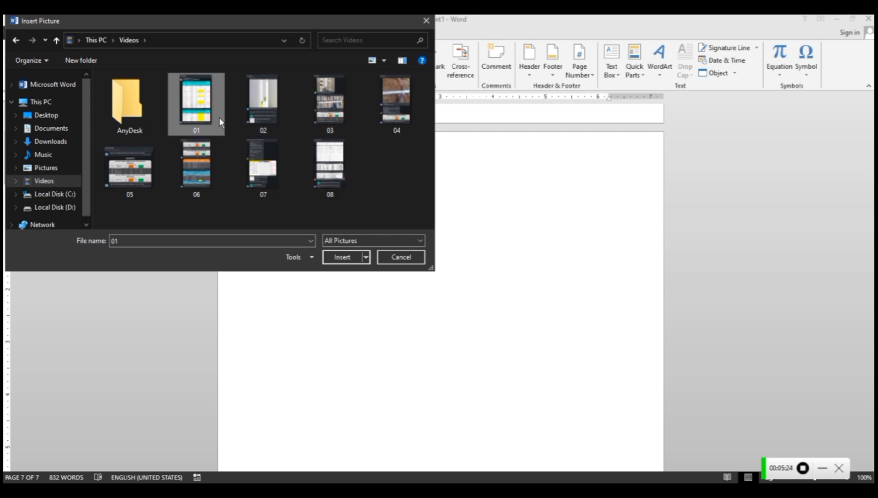
{"action": "left_click", "coordinate": [352, 262]}
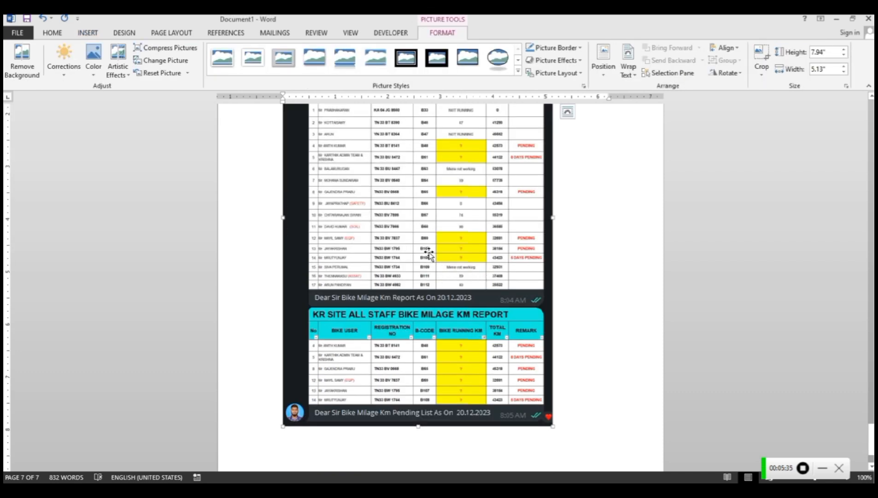
Step: Try automatic background removal on the inserted picture and undo it
{"action": "scroll", "coordinate": [438, 323], "scroll_direction": "up", "scroll_amount": 5}
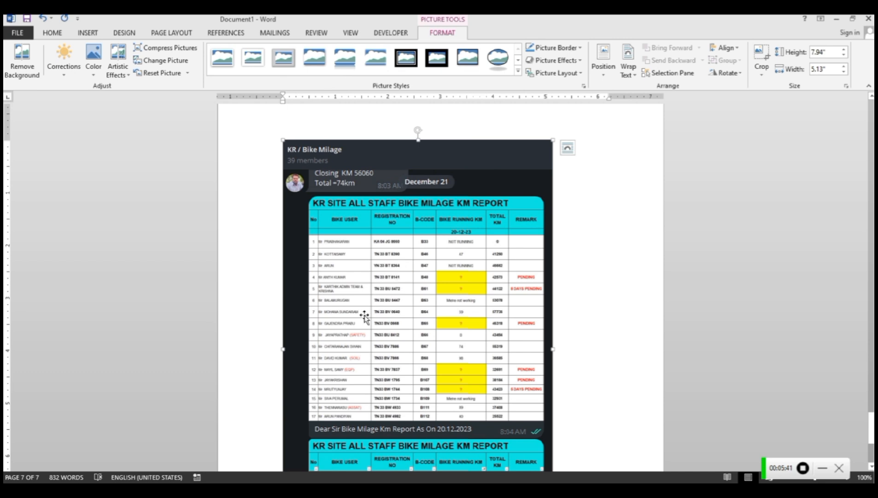
{"action": "left_click", "coordinate": [33, 77]}
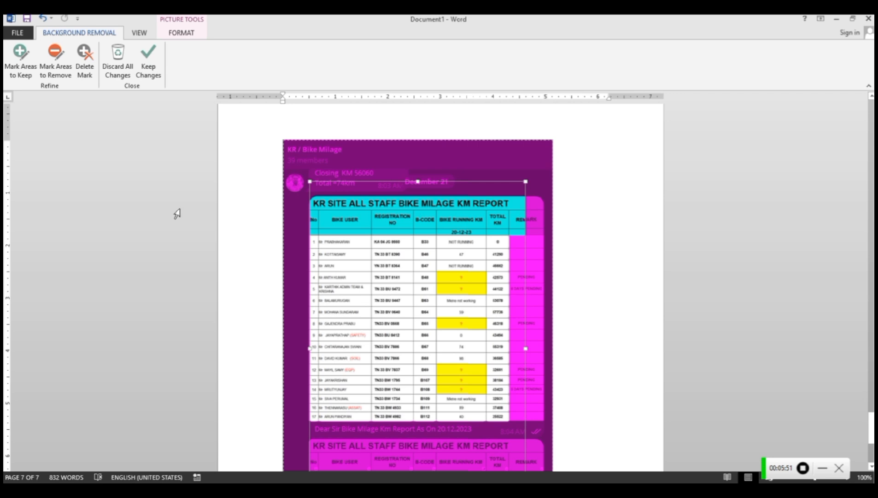
{"action": "key", "text": "ctrl+z"}
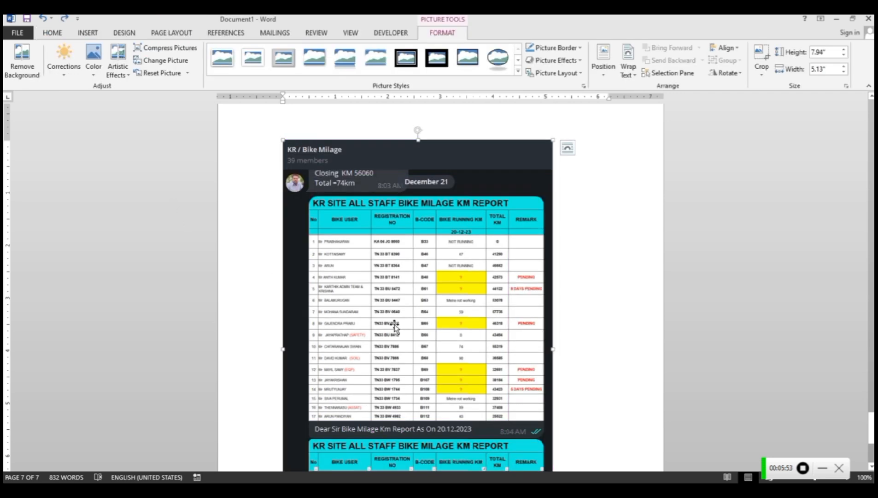
{"action": "left_click", "coordinate": [614, 273]}
{"action": "left_click", "coordinate": [439, 268]}
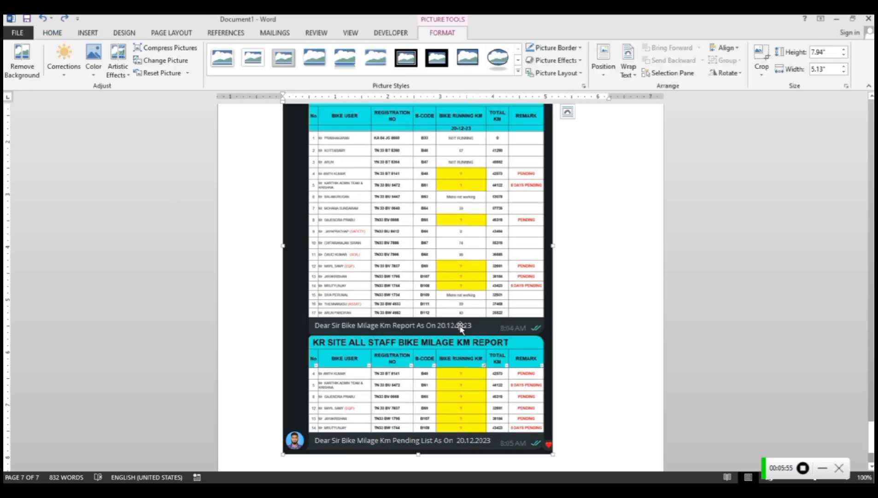
Step: Apply the milder sharpening correction preset to the picture
{"action": "scroll", "coordinate": [447, 290], "scroll_direction": "up", "scroll_amount": 2}
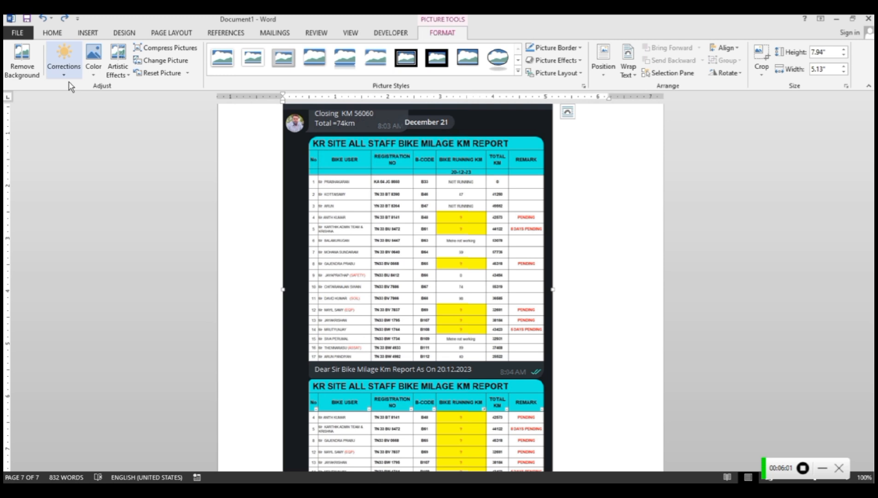
{"action": "left_click", "coordinate": [64, 70]}
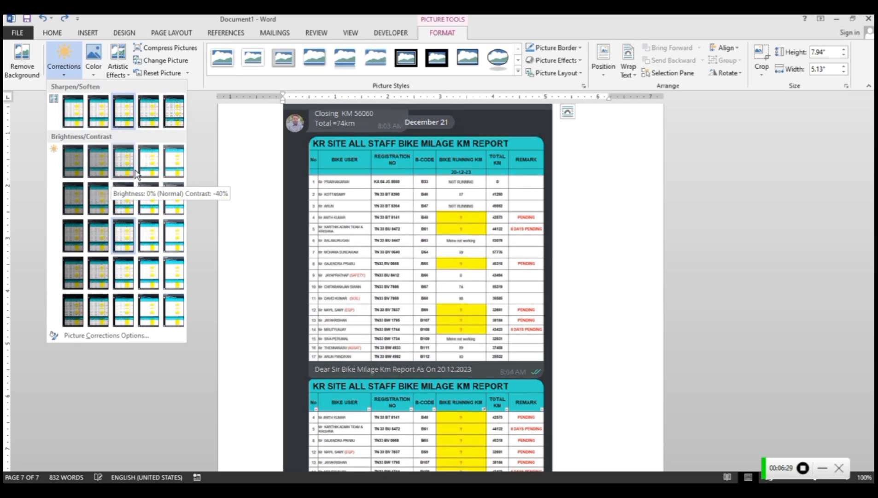
{"action": "left_click", "coordinate": [149, 121]}
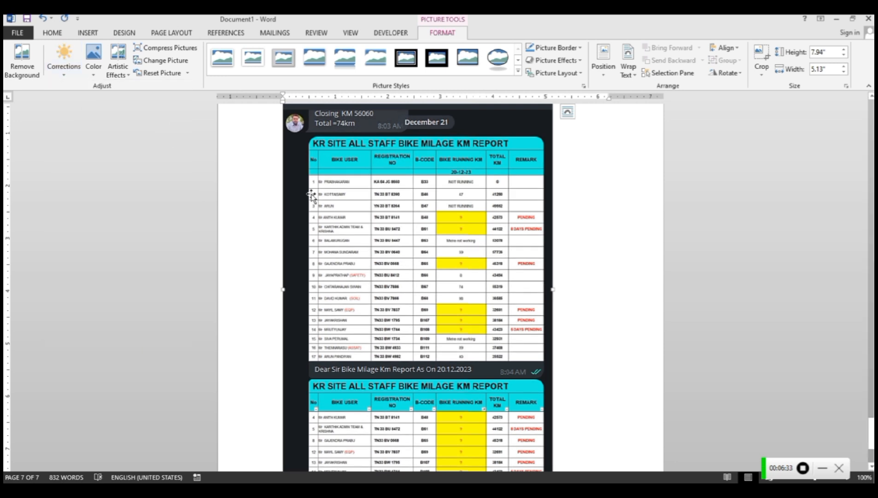
Step: Recolor the picture with an orange variation from the theme colors
{"action": "left_click", "coordinate": [97, 76]}
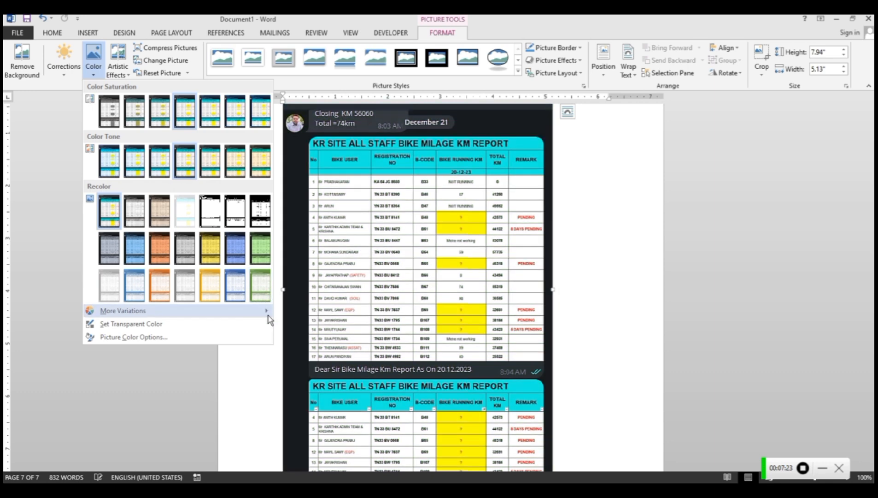
{"action": "mouse_move", "coordinate": [269, 318]}
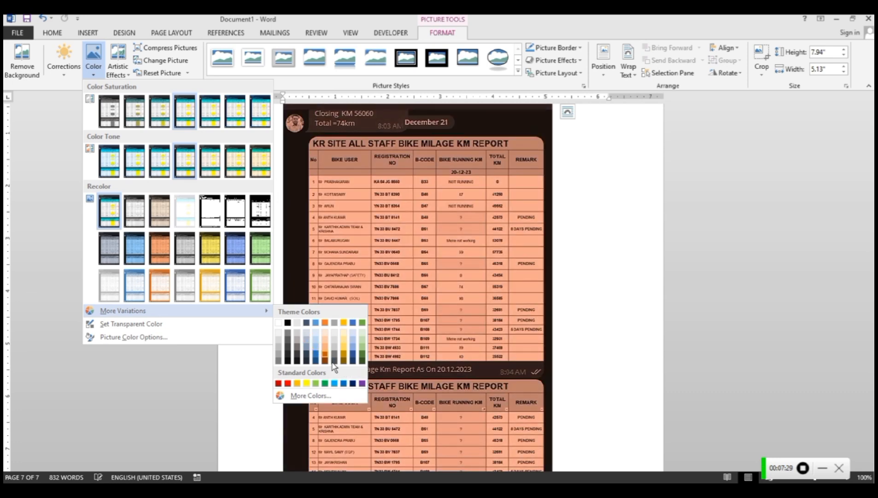
{"action": "left_click", "coordinate": [334, 366]}
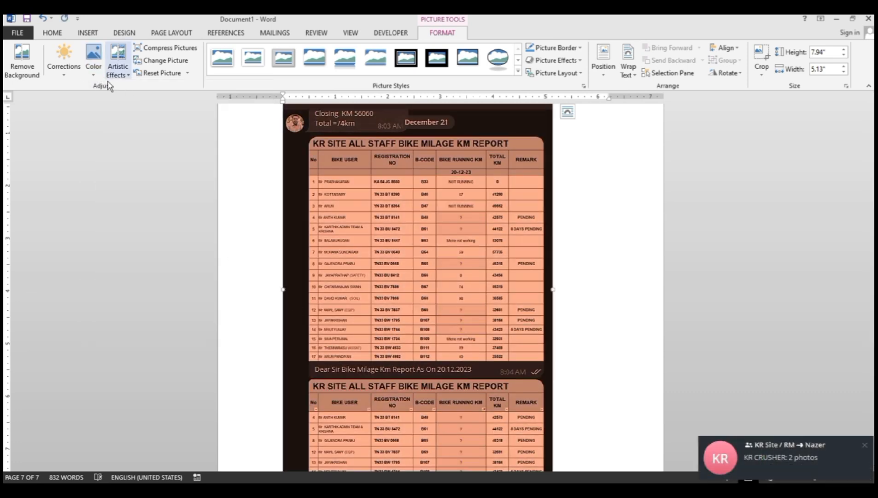
Step: Recolor the picture with the white theme color variation
{"action": "left_click", "coordinate": [96, 73]}
{"action": "mouse_move", "coordinate": [150, 313]}
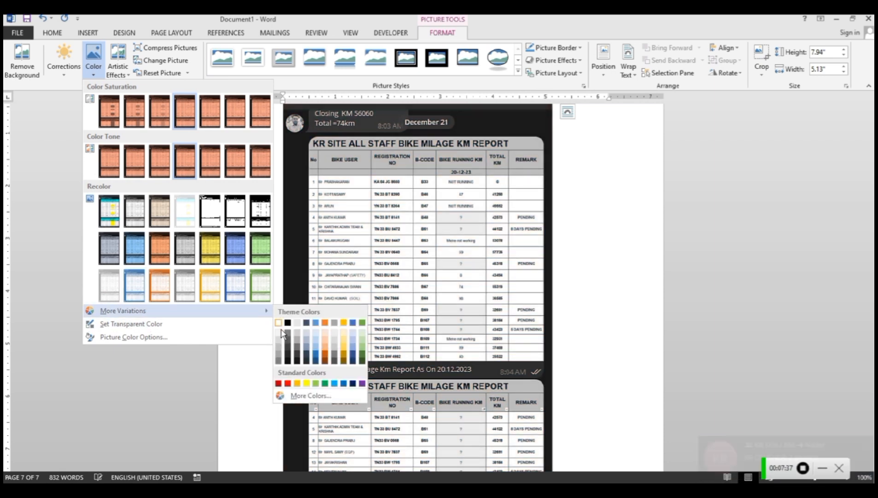
{"action": "left_click", "coordinate": [281, 327]}
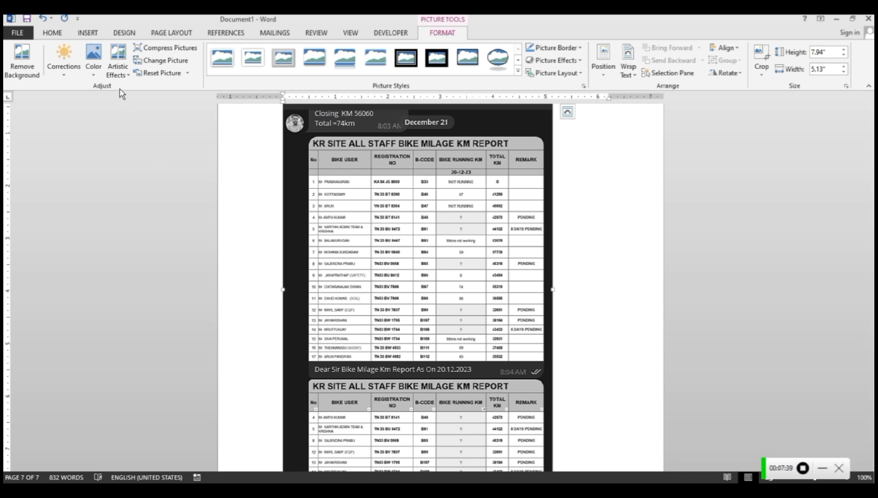
Step: Recolor the picture with a bright magenta chosen from the standard palette of additional colors
{"action": "left_click", "coordinate": [93, 73]}
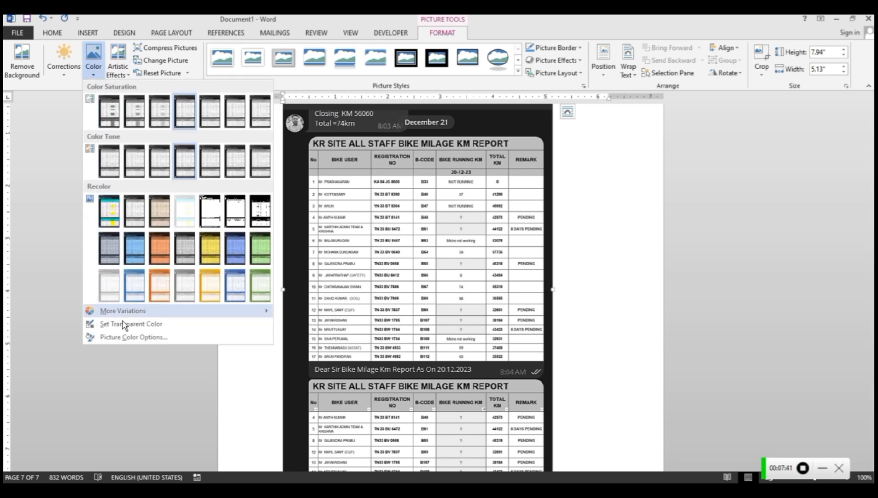
{"action": "mouse_move", "coordinate": [139, 317]}
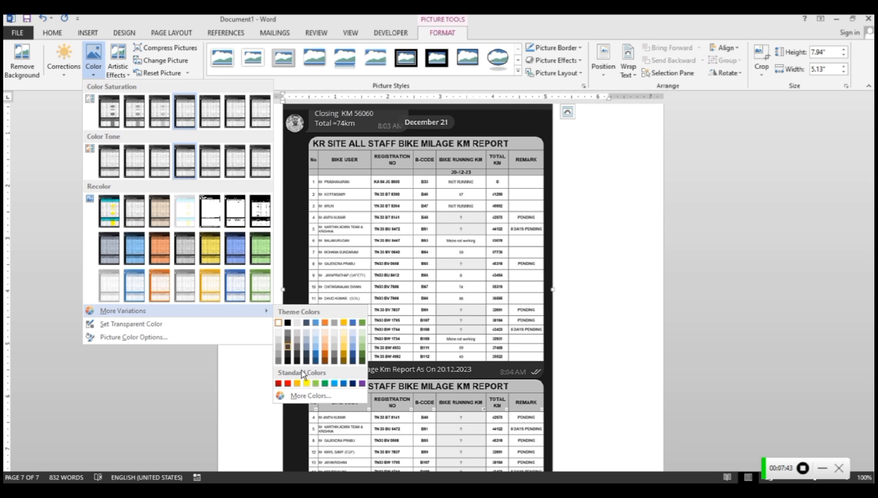
{"action": "left_click", "coordinate": [302, 395]}
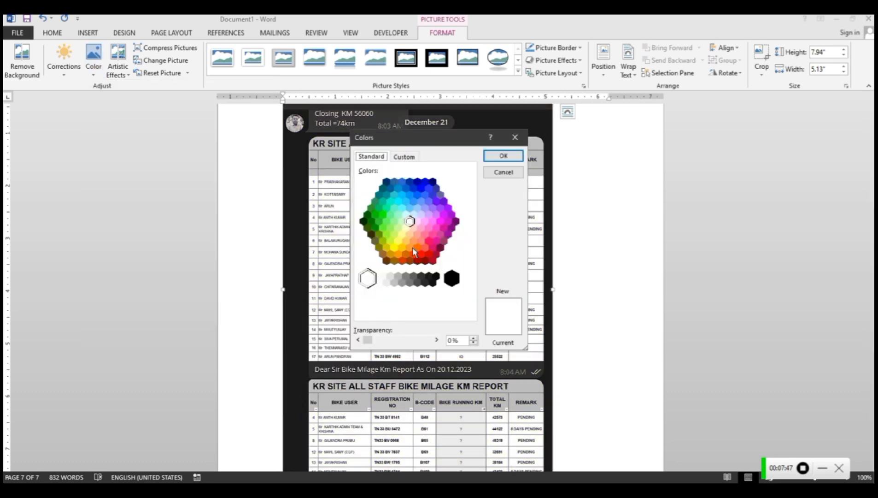
{"action": "left_click", "coordinate": [404, 159]}
{"action": "left_click", "coordinate": [372, 158]}
{"action": "left_click", "coordinate": [396, 191]}
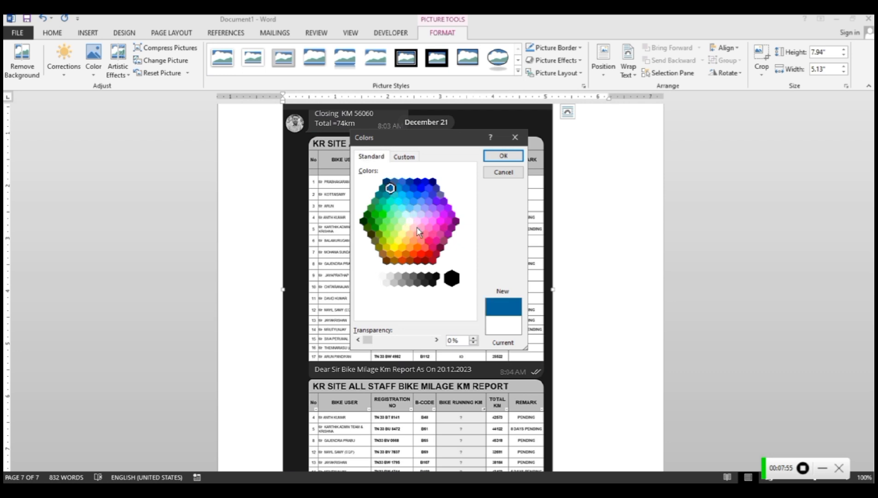
{"action": "left_click", "coordinate": [443, 228]}
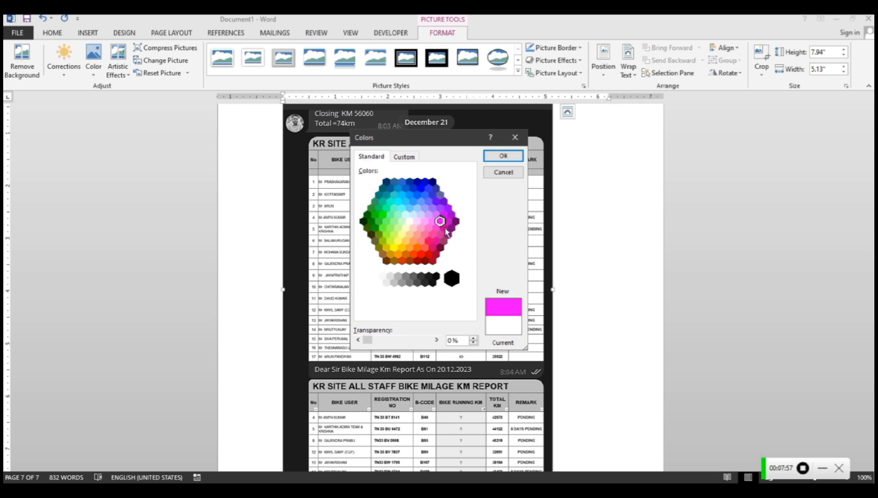
{"action": "left_click", "coordinate": [501, 169]}
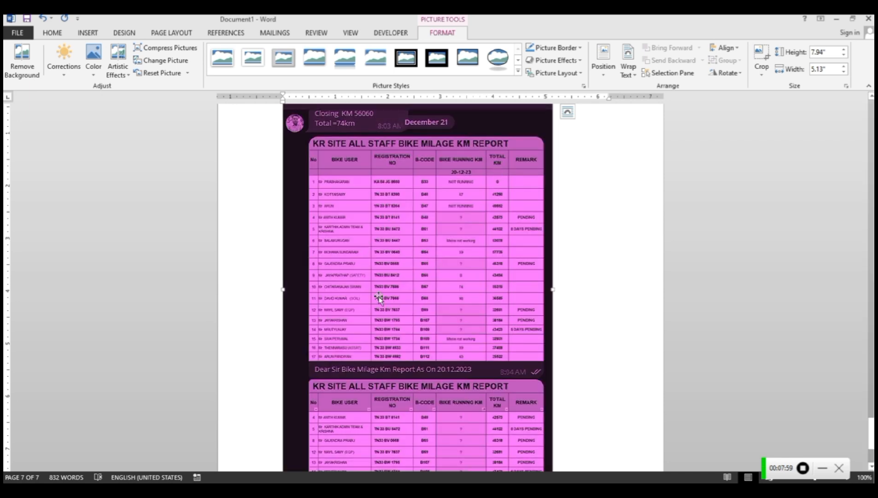
Step: Try to set the magenta table background within the picture as the transparent color
{"action": "left_click", "coordinate": [95, 73]}
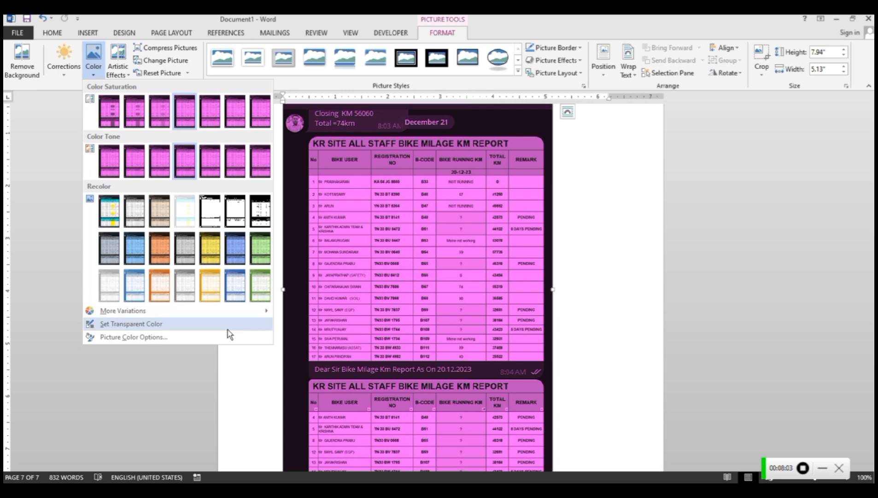
{"action": "left_click", "coordinate": [152, 324]}
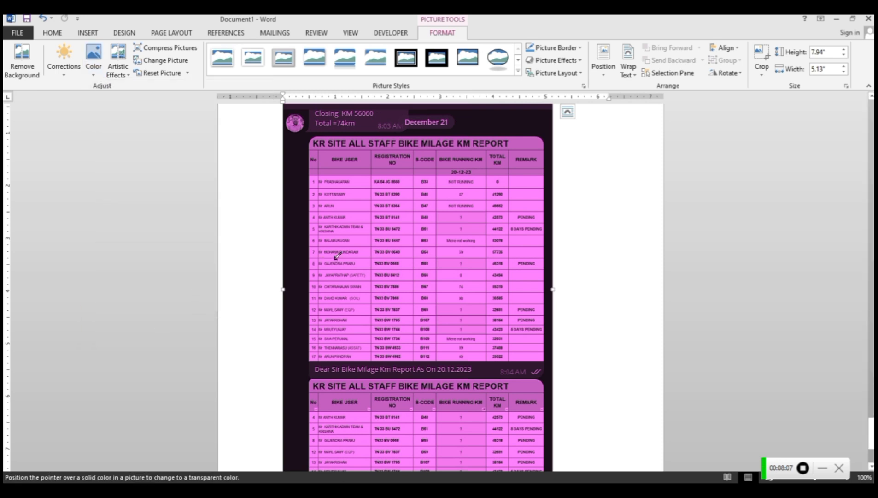
{"action": "left_click", "coordinate": [351, 235]}
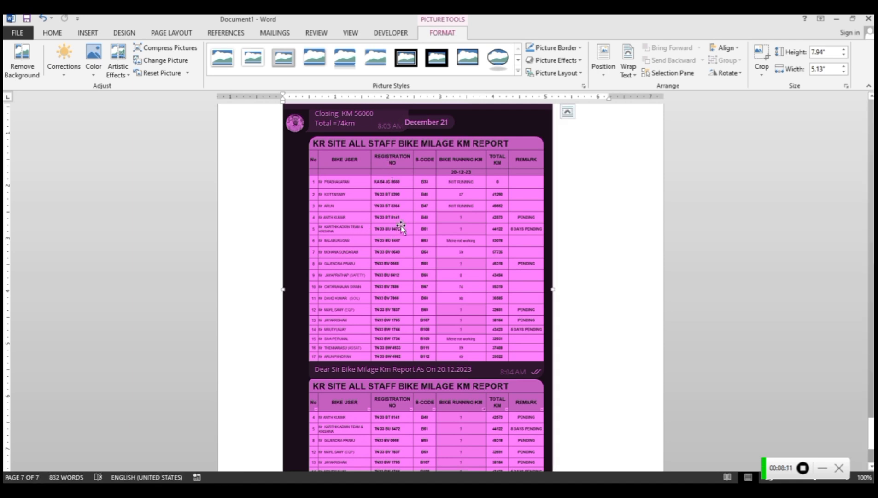
Step: Try higher saturation and temperature values in the picture color options, and reset the picture's color settings
{"action": "left_click", "coordinate": [94, 59]}
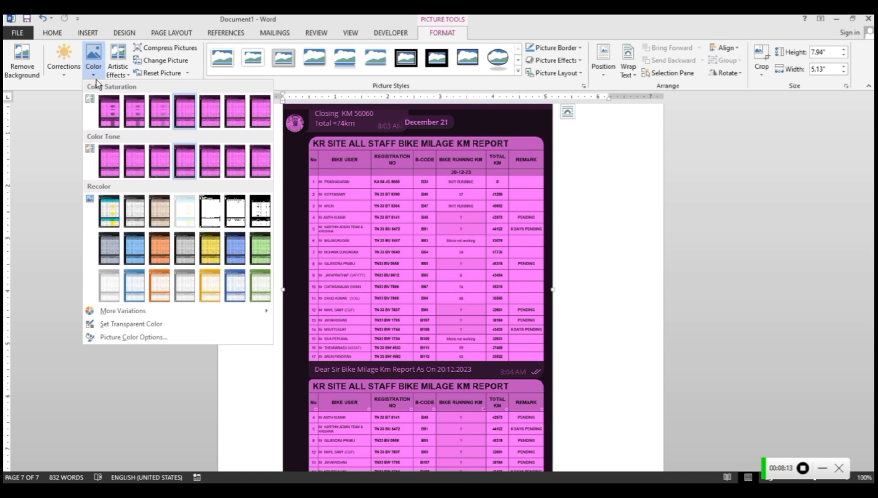
{"action": "left_click", "coordinate": [133, 336]}
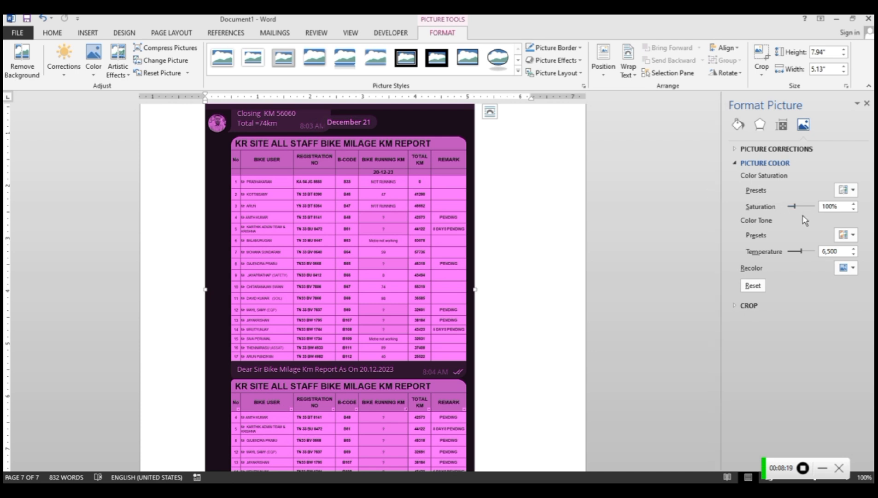
{"action": "mouse_move", "coordinate": [792, 206]}
{"action": "left_mouse_down"}
{"action": "mouse_move", "coordinate": [792, 218]}
{"action": "mouse_move", "coordinate": [804, 217]}
{"action": "left_mouse_up"}
{"action": "mouse_move", "coordinate": [801, 251]}
{"action": "left_mouse_down"}
{"action": "mouse_move", "coordinate": [793, 252]}
{"action": "mouse_move", "coordinate": [823, 248]}
{"action": "mouse_move", "coordinate": [785, 256]}
{"action": "mouse_move", "coordinate": [812, 251]}
{"action": "left_mouse_up"}
{"action": "left_click", "coordinate": [753, 287]}
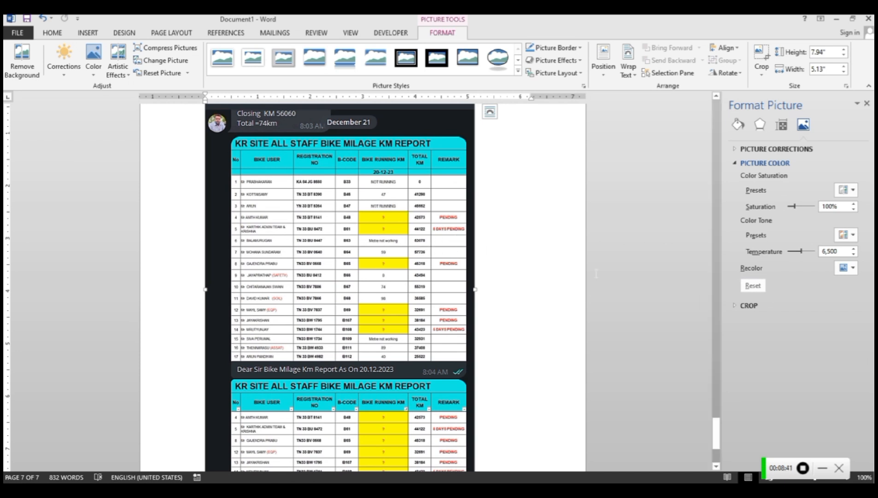
Step: Preview the artistic effects on the picture and open the Artistic Effects options
{"action": "left_click", "coordinate": [133, 82]}
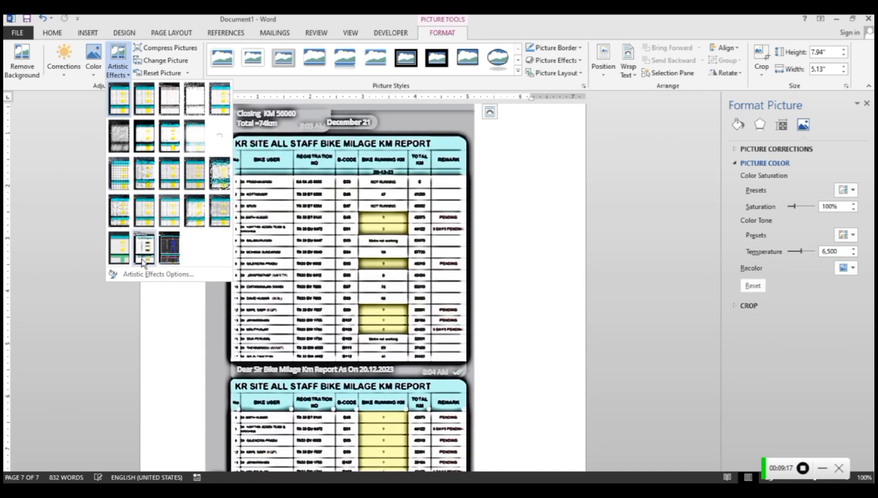
{"action": "left_click", "coordinate": [141, 276]}
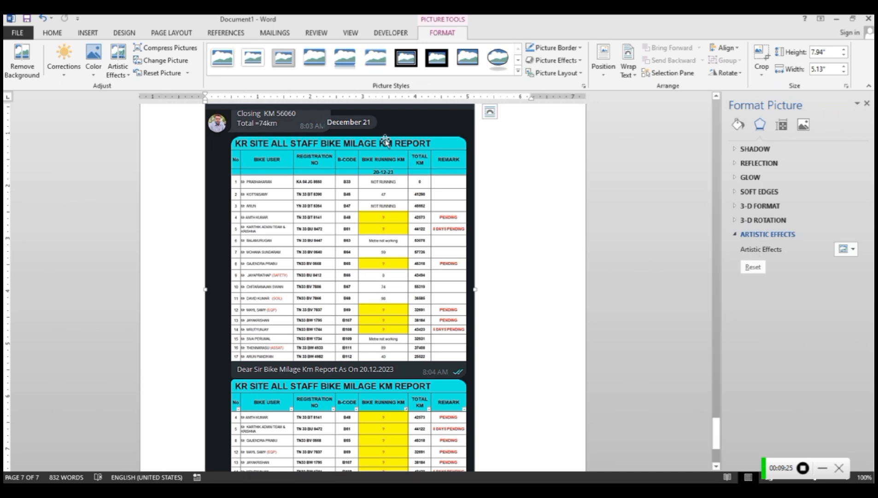
{"action": "left_click", "coordinate": [176, 56]}
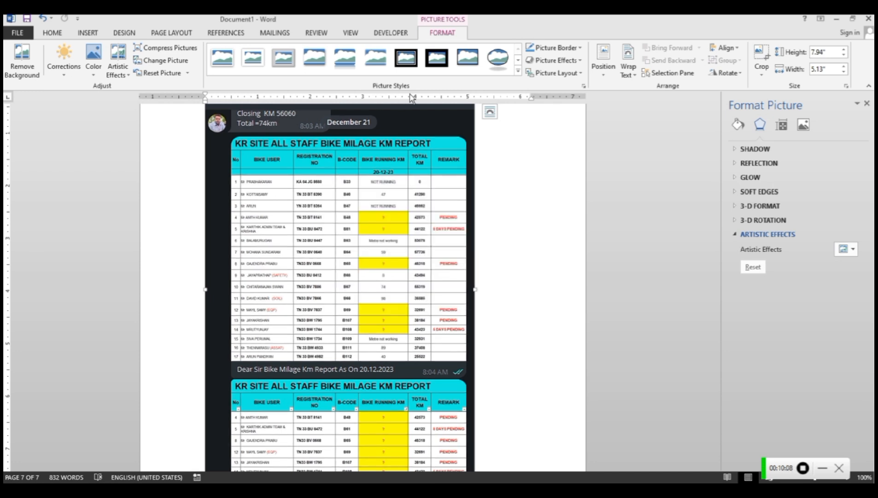
Step: Apply the oval metal-frame picture style to the picture and color its border orange from the theme colors
{"action": "left_click", "coordinate": [519, 72]}
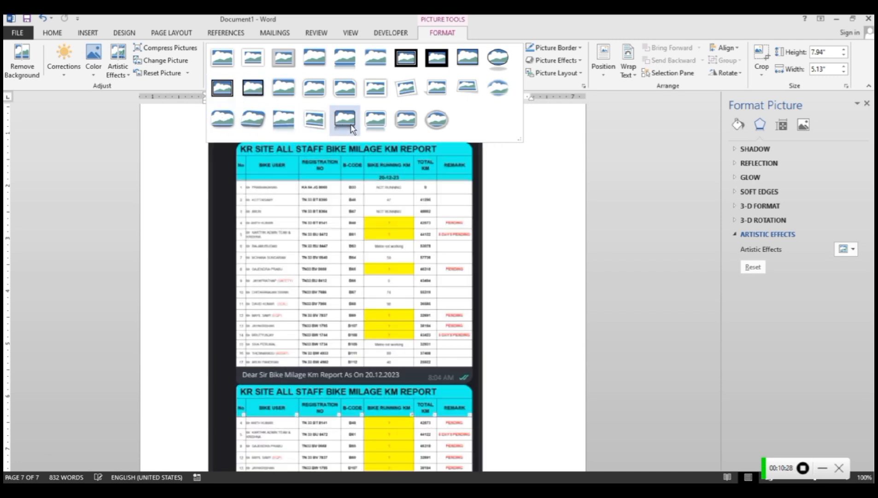
{"action": "left_click", "coordinate": [435, 123]}
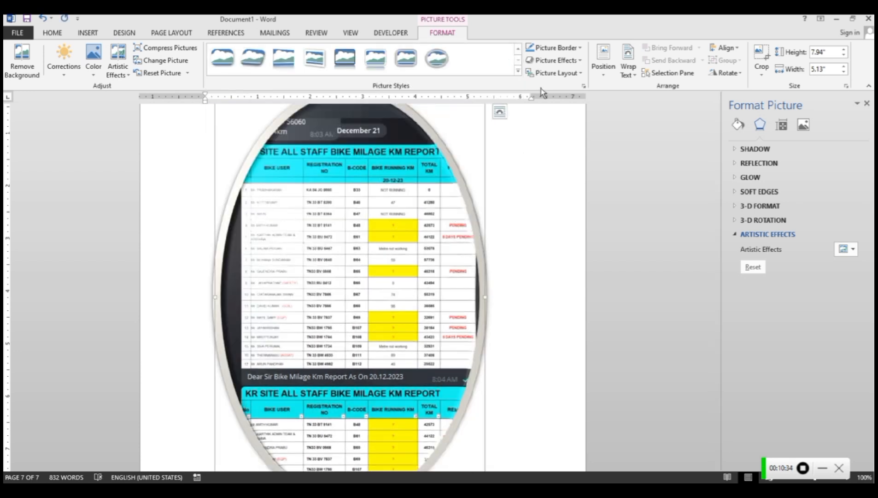
{"action": "left_click", "coordinate": [580, 47]}
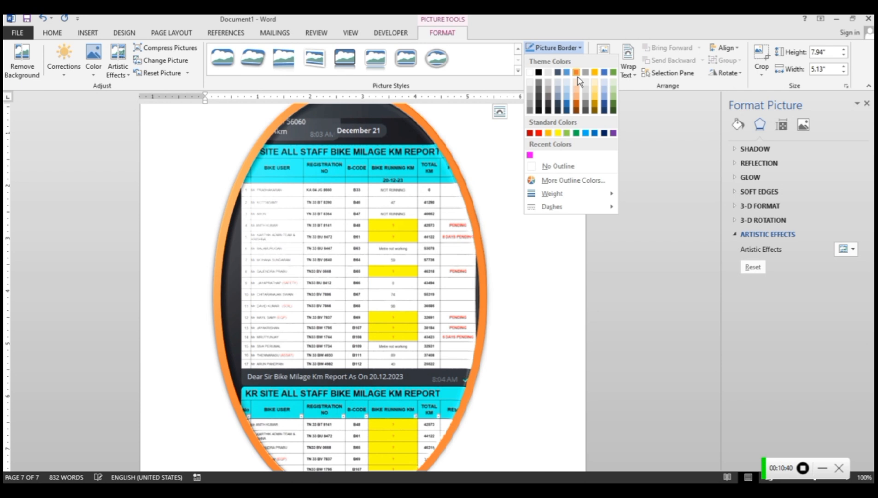
{"action": "left_click", "coordinate": [577, 74]}
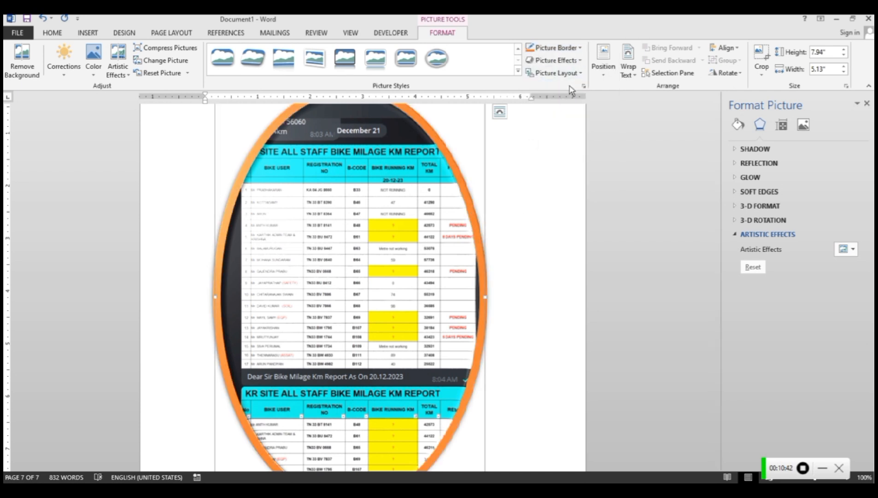
Step: Preview the shadow and reflection effects available for the picture without applying any
{"action": "left_click", "coordinate": [584, 63]}
{"action": "mouse_move", "coordinate": [591, 112]}
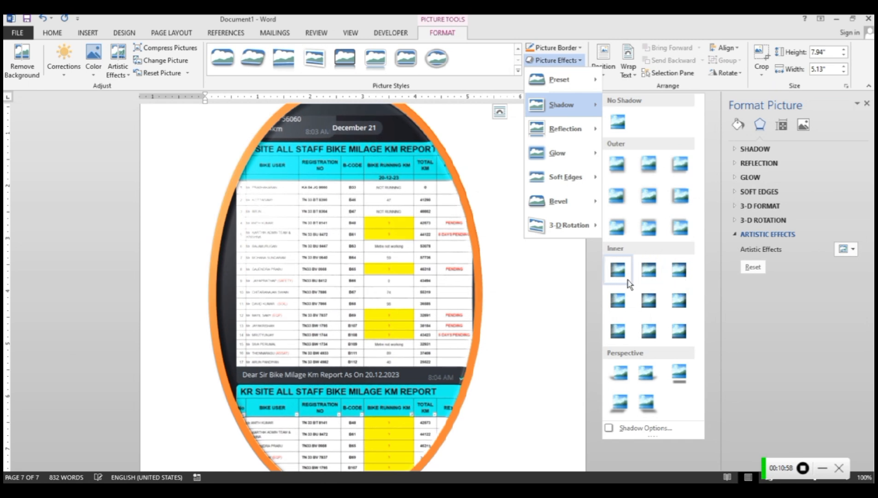
{"action": "mouse_move", "coordinate": [578, 135]}
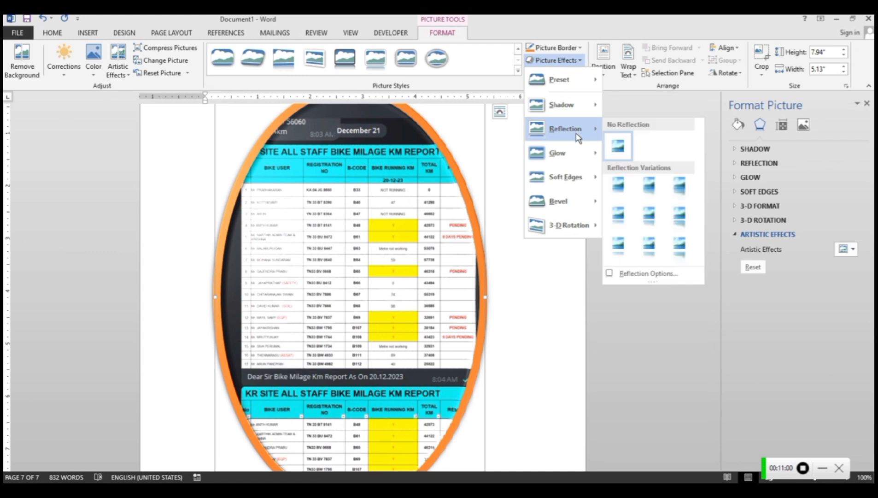
{"action": "left_click", "coordinate": [520, 259]}
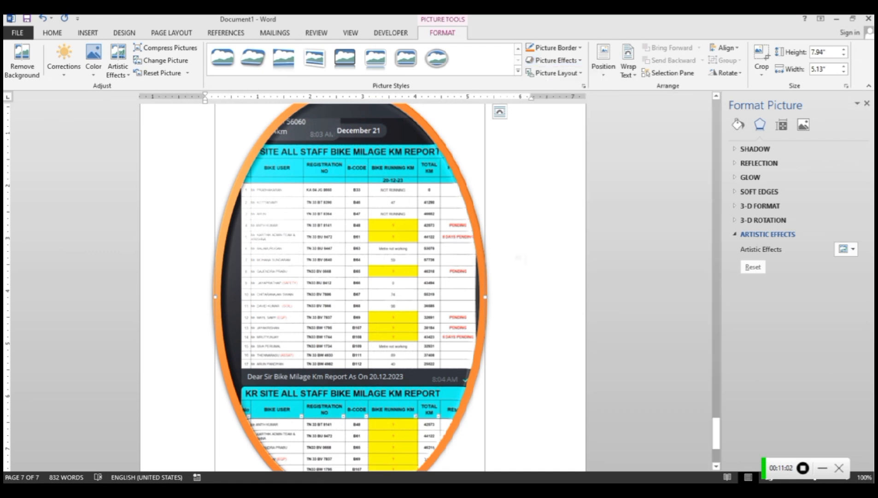
Step: Apply the first reflection variation to the oval picture
{"action": "scroll", "coordinate": [418, 251], "scroll_direction": "down", "scroll_amount": 4}
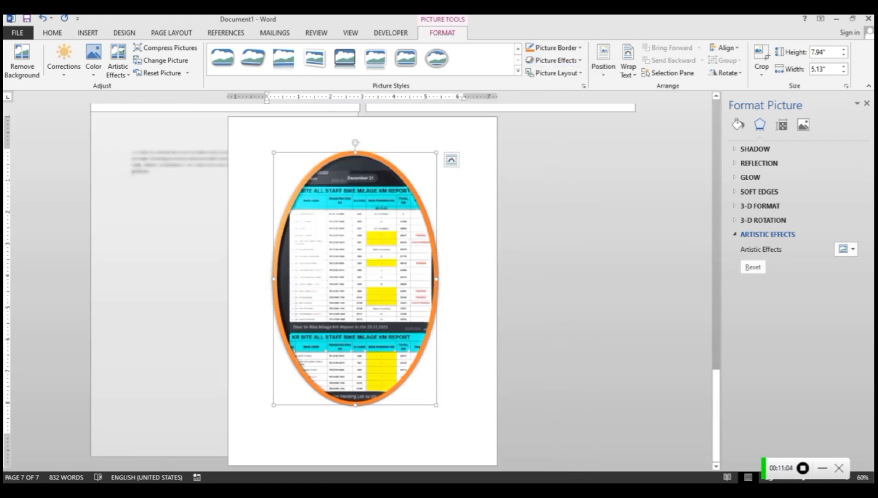
{"action": "left_click", "coordinate": [571, 60]}
{"action": "mouse_move", "coordinate": [582, 135]}
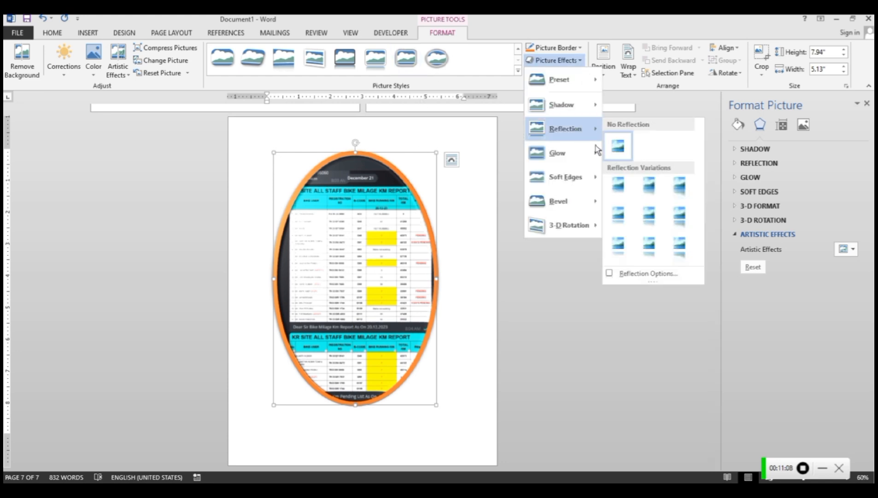
{"action": "left_click", "coordinate": [625, 197]}
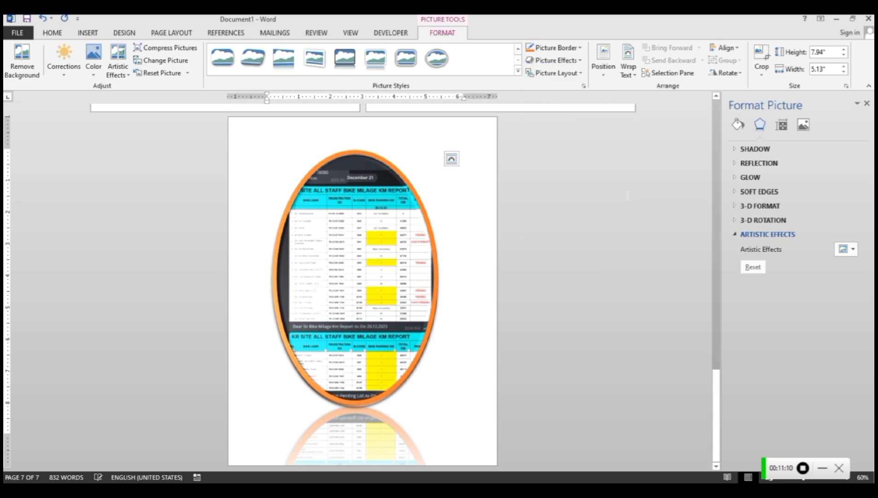
Step: Preview other reflection and glow variations on the picture, and remove its reflection
{"action": "left_click", "coordinate": [566, 60]}
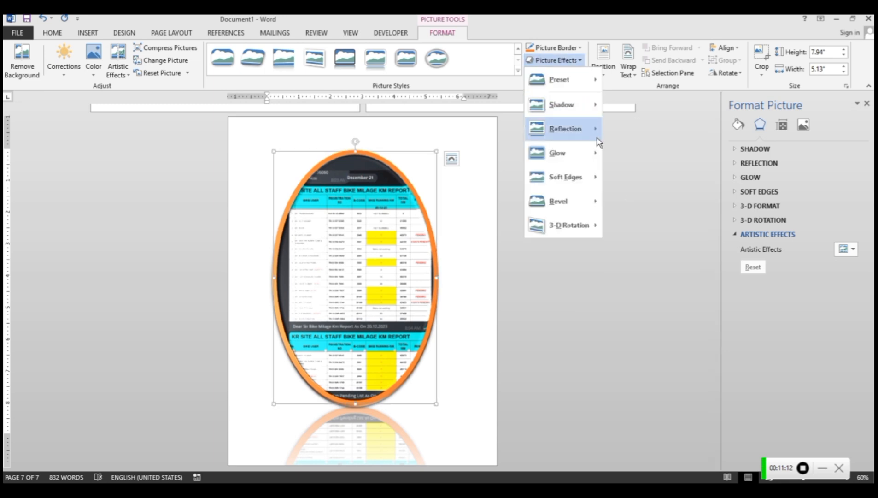
{"action": "mouse_move", "coordinate": [594, 131]}
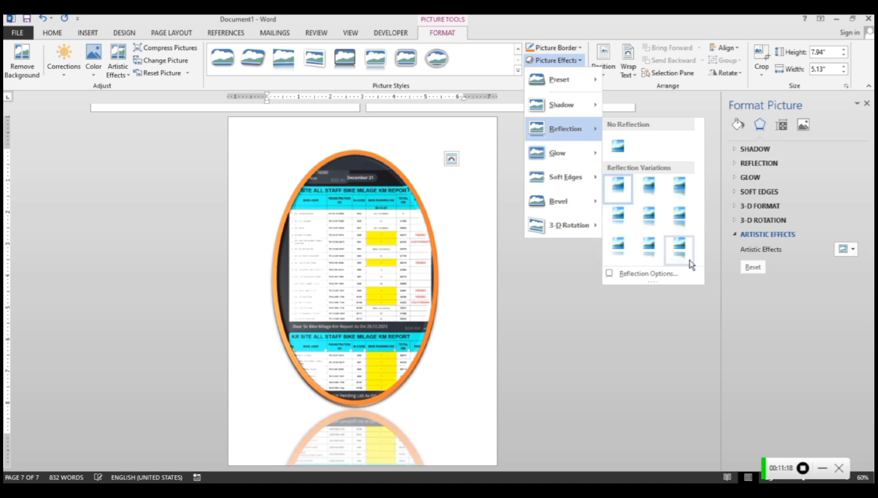
{"action": "mouse_move", "coordinate": [596, 162]}
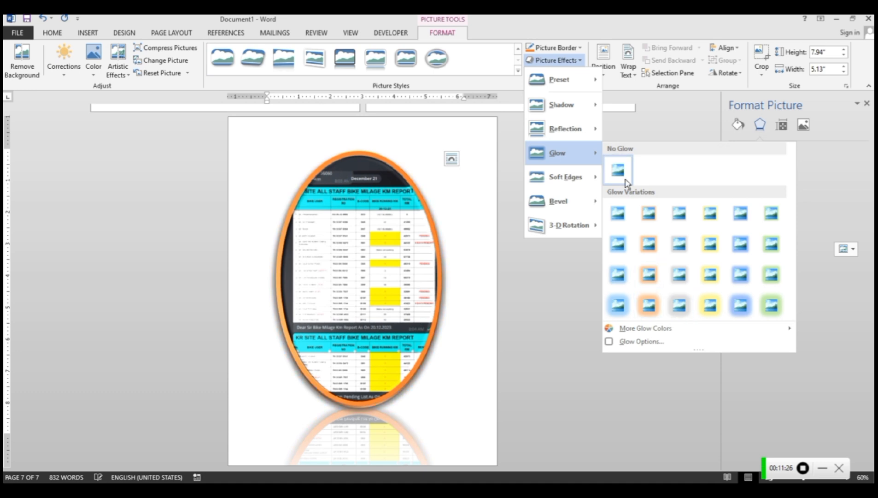
{"action": "left_click", "coordinate": [620, 152]}
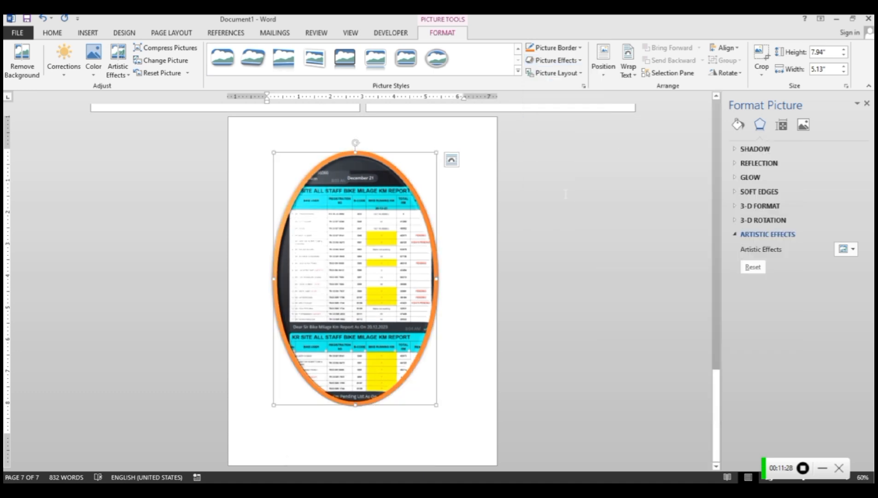